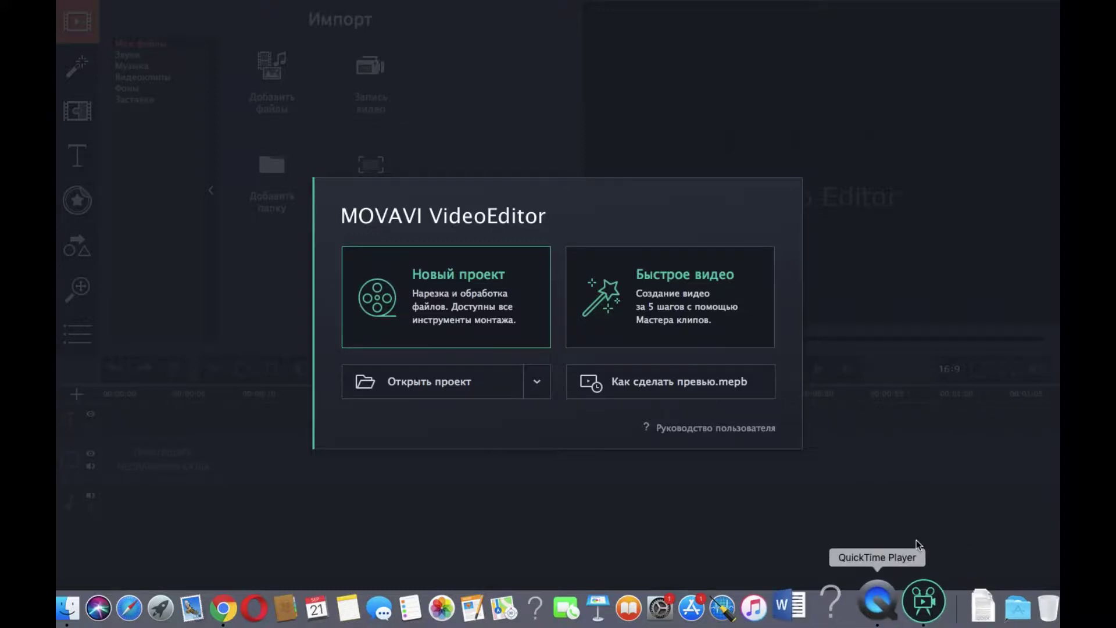
- Create a new project and import the video Олень000.mp4 from the Desktop folder
{"action": "left_click", "coordinate": [446, 288]}
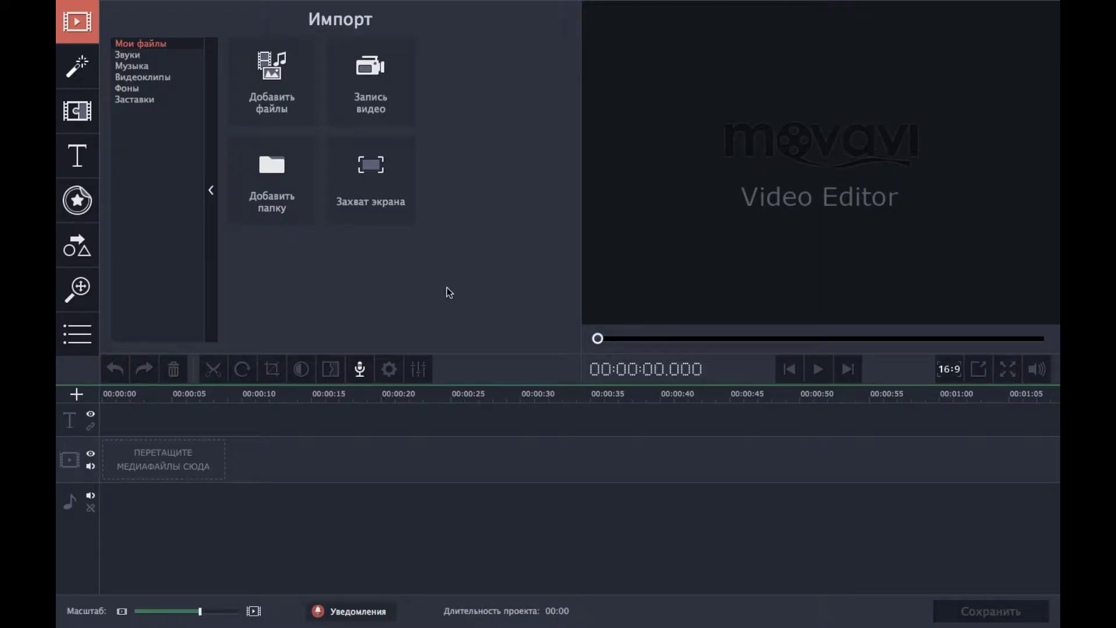
{"action": "left_click", "coordinate": [282, 87]}
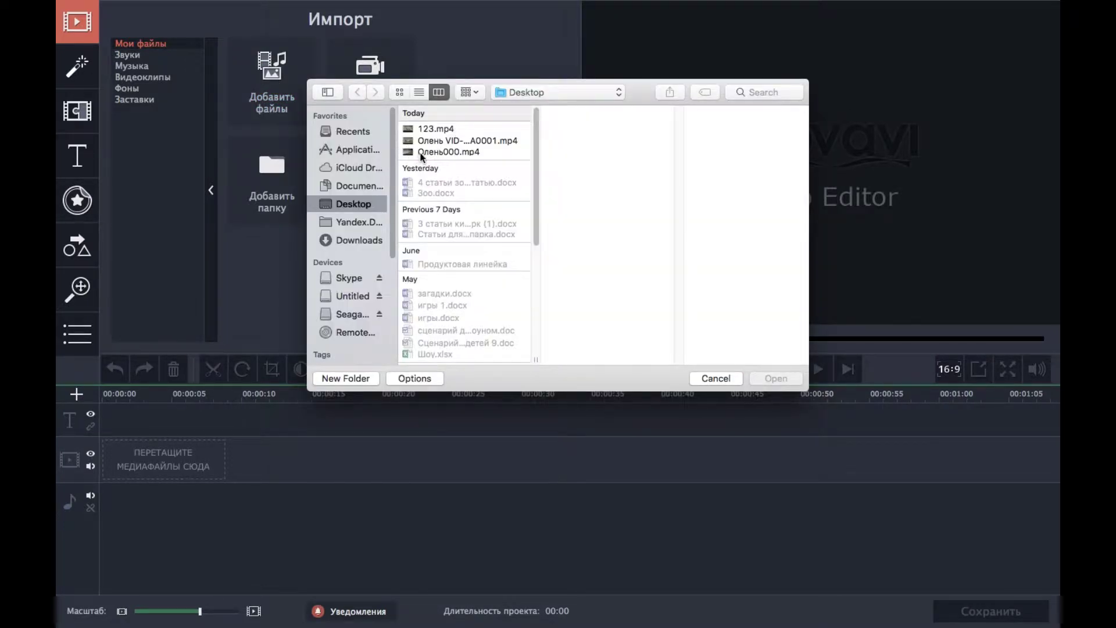
{"action": "left_click", "coordinate": [420, 152]}
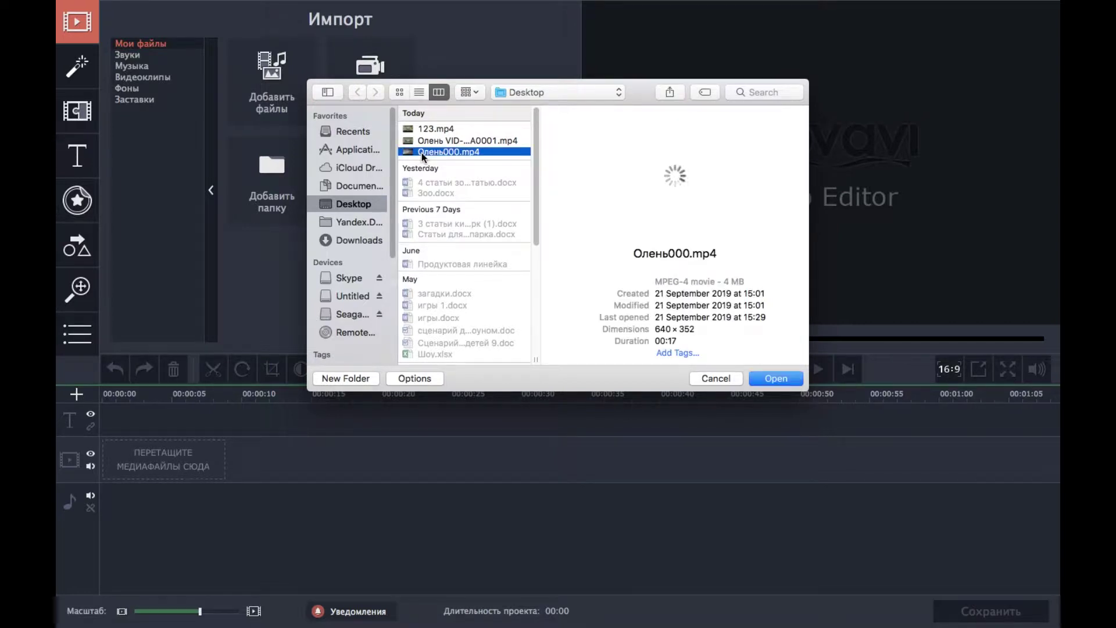
{"action": "left_click", "coordinate": [773, 379]}
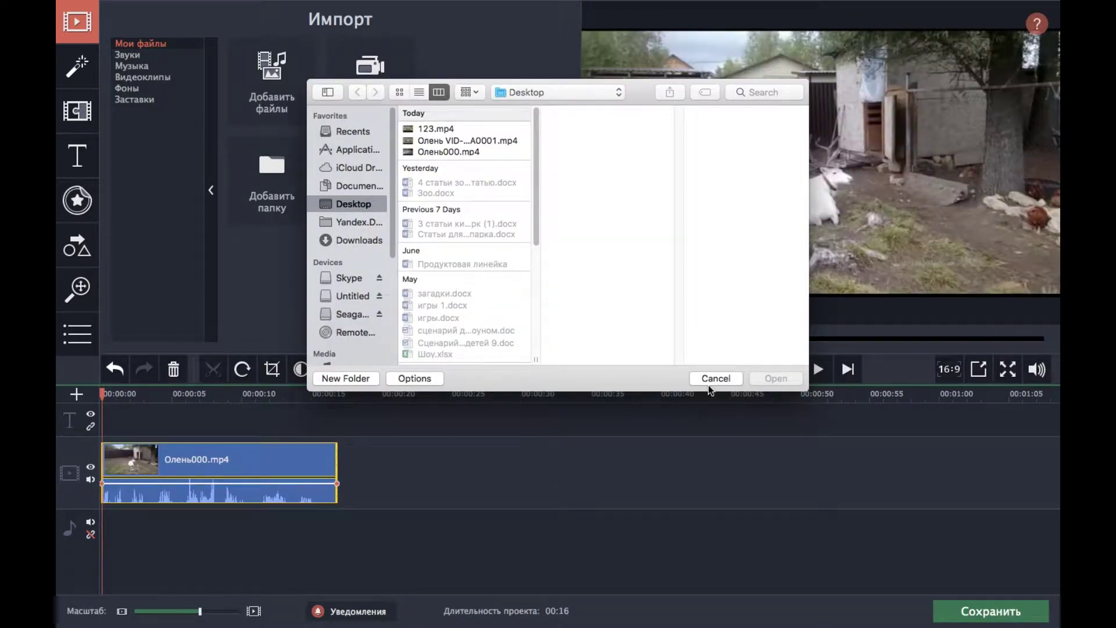
{"action": "left_click", "coordinate": [714, 378]}
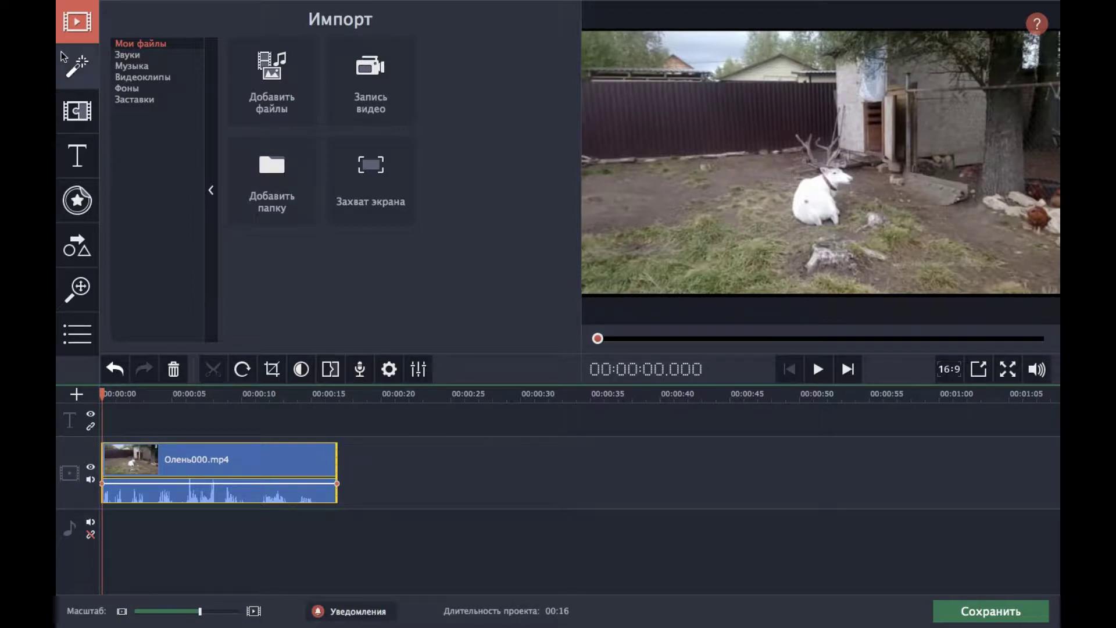
- Preview the built-in sound Белый шум and add it to the audio track at the current position
{"action": "left_click", "coordinate": [133, 57]}
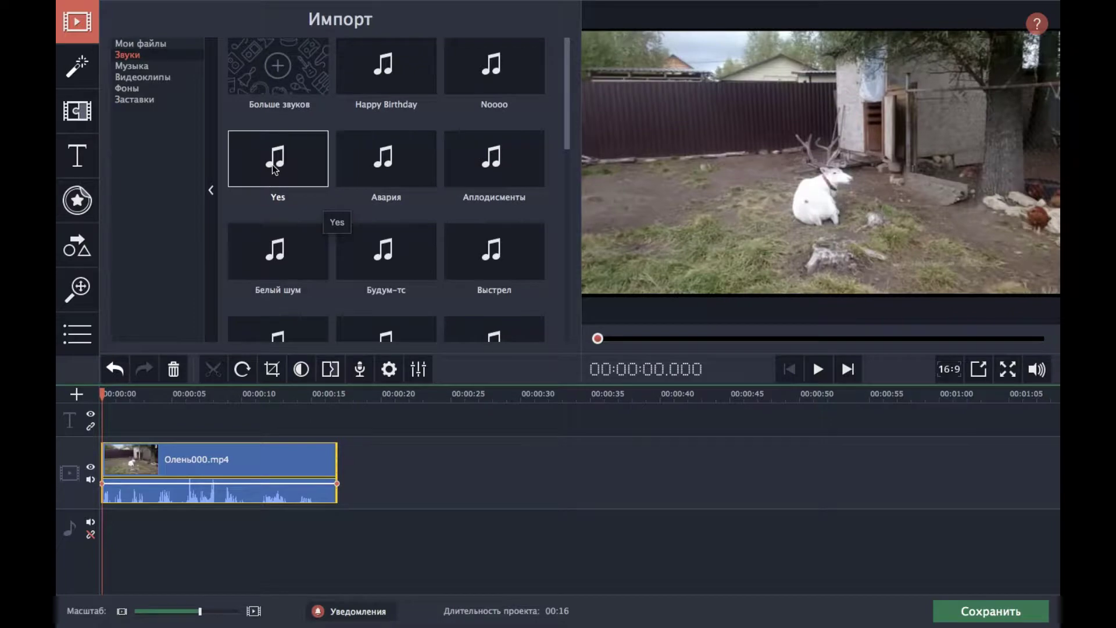
{"action": "left_click", "coordinate": [283, 251]}
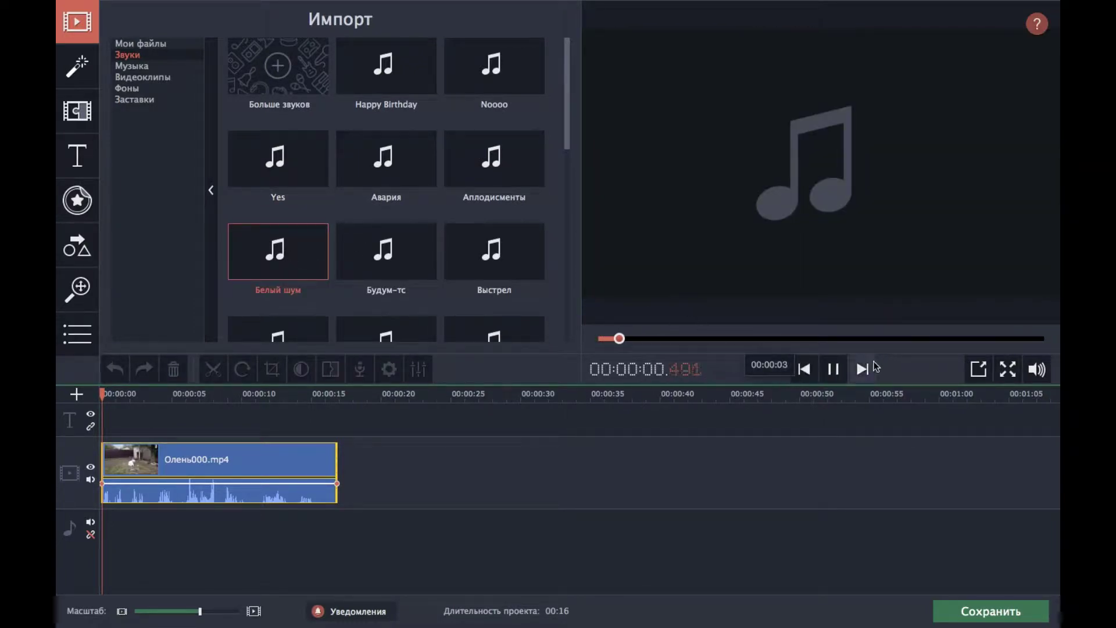
{"action": "left_click", "coordinate": [833, 371]}
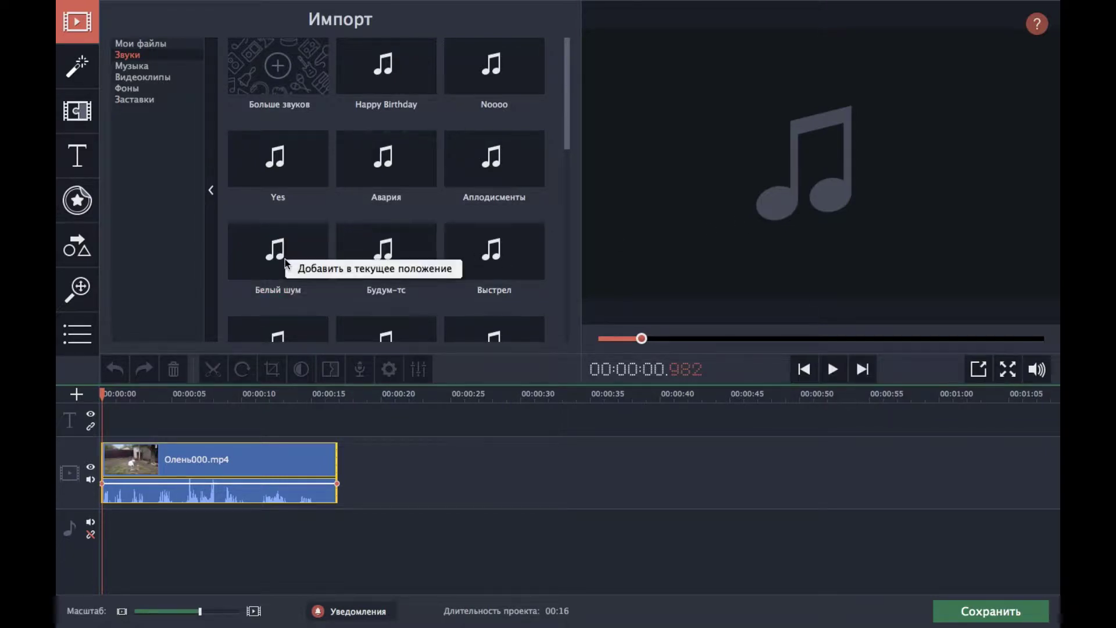
{"action": "left_click", "coordinate": [325, 270]}
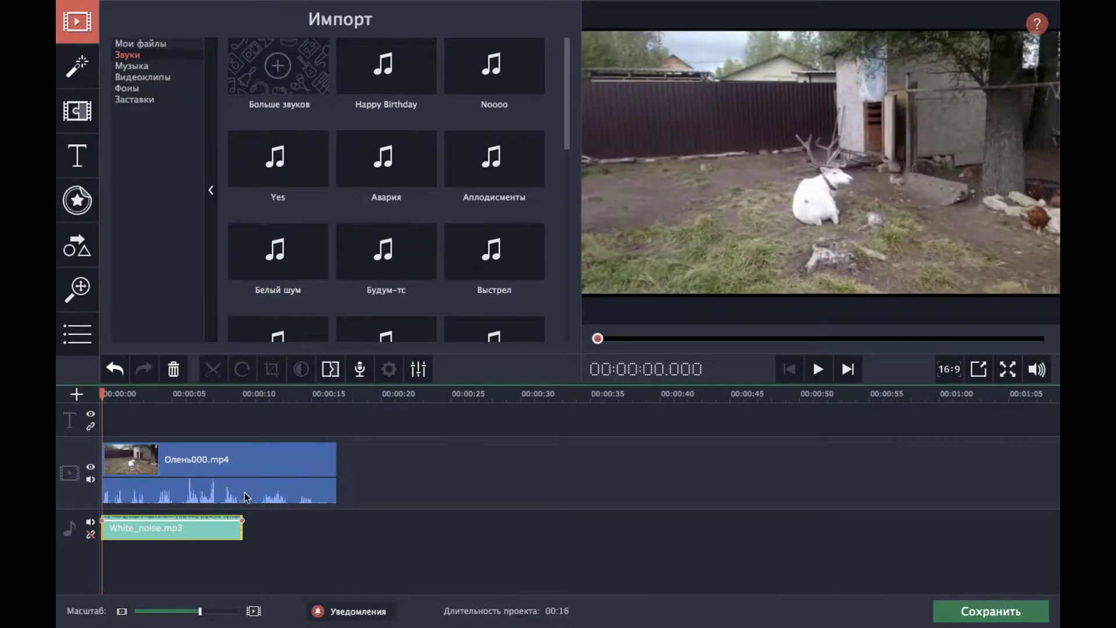
{"action": "left_click", "coordinate": [244, 527]}
{"action": "left_click", "coordinate": [221, 534]}
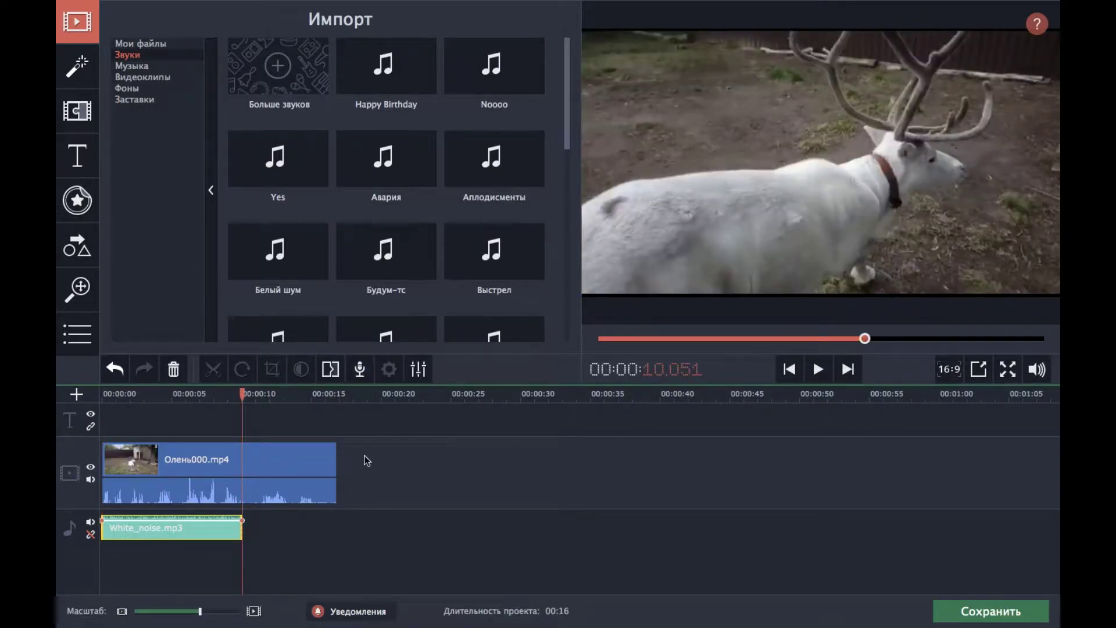
- Add the Боке background at the beginning of the video track and shorten it to about 1.4 seconds
{"action": "left_click", "coordinate": [131, 89]}
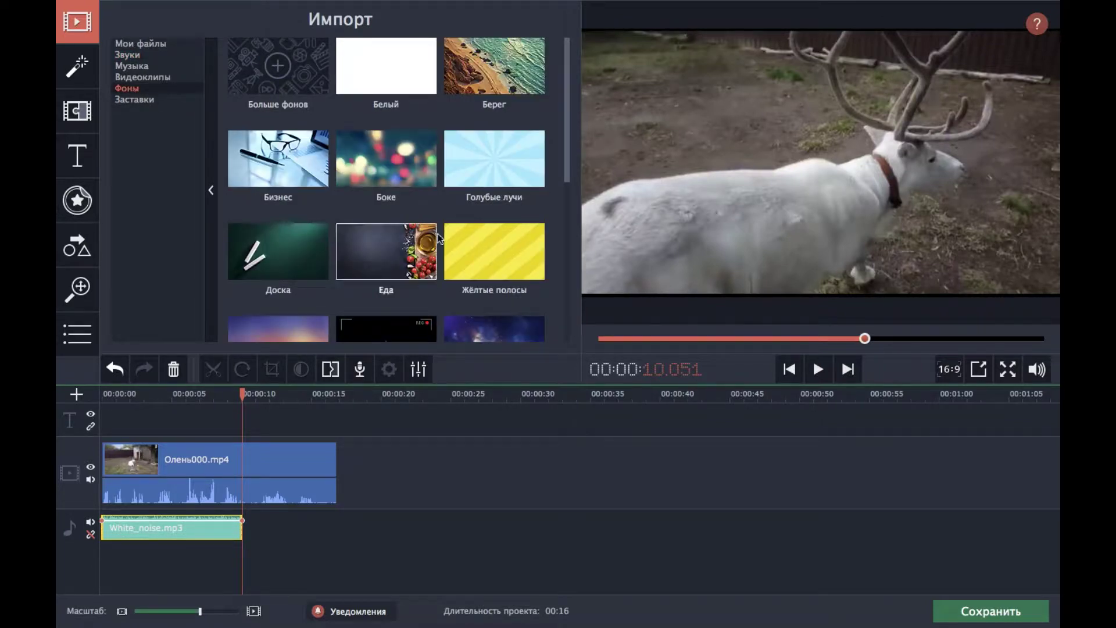
{"action": "left_click", "coordinate": [379, 171]}
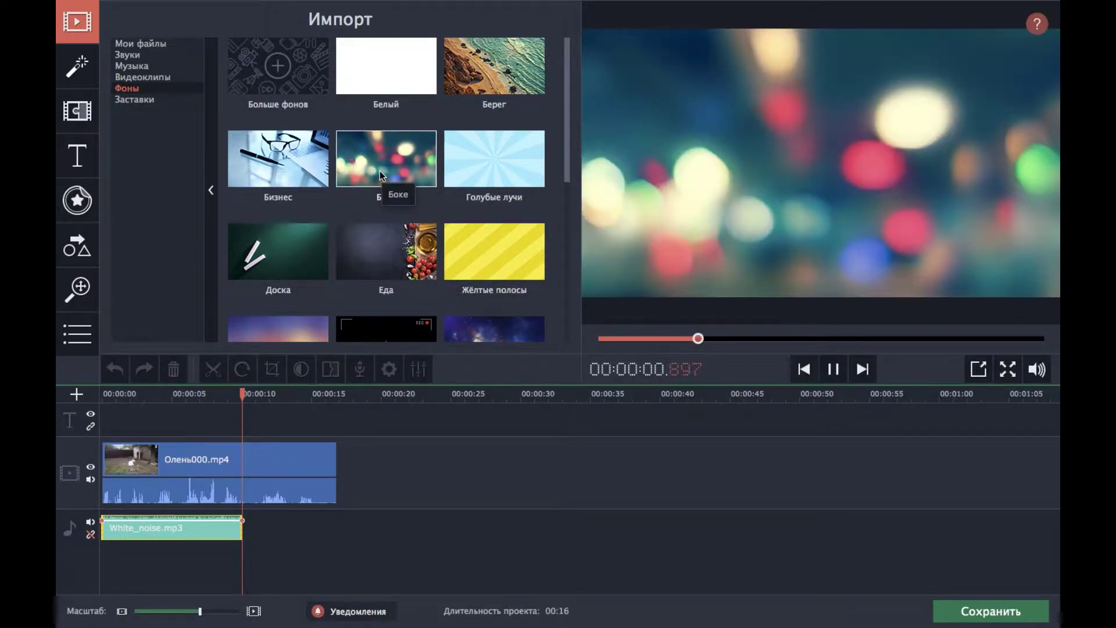
{"action": "right_click", "coordinate": [379, 170]}
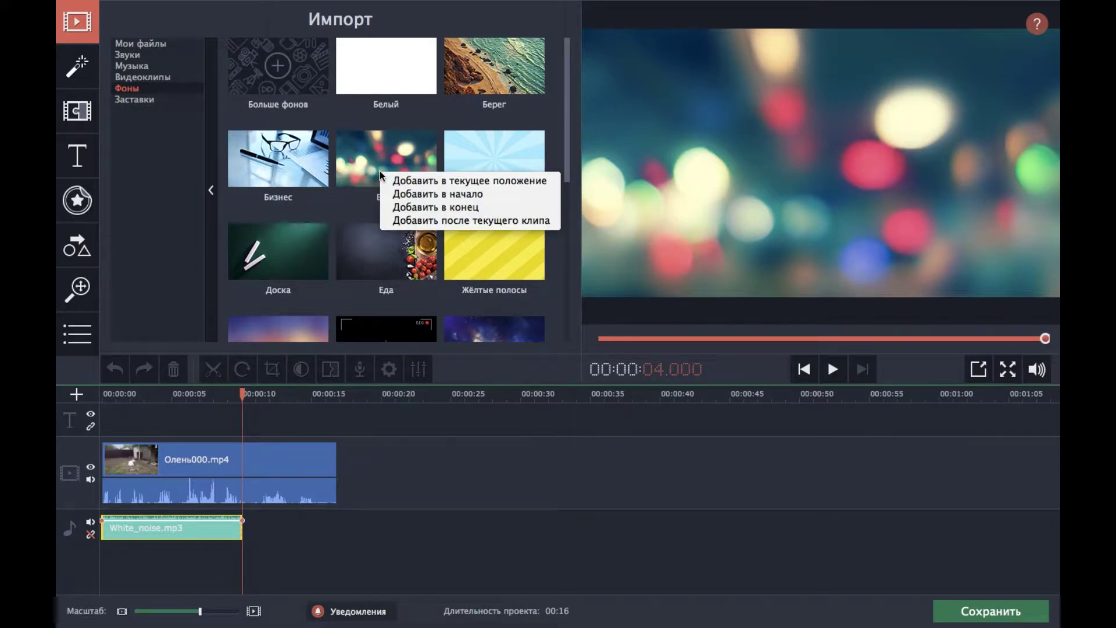
{"action": "left_click", "coordinate": [482, 195]}
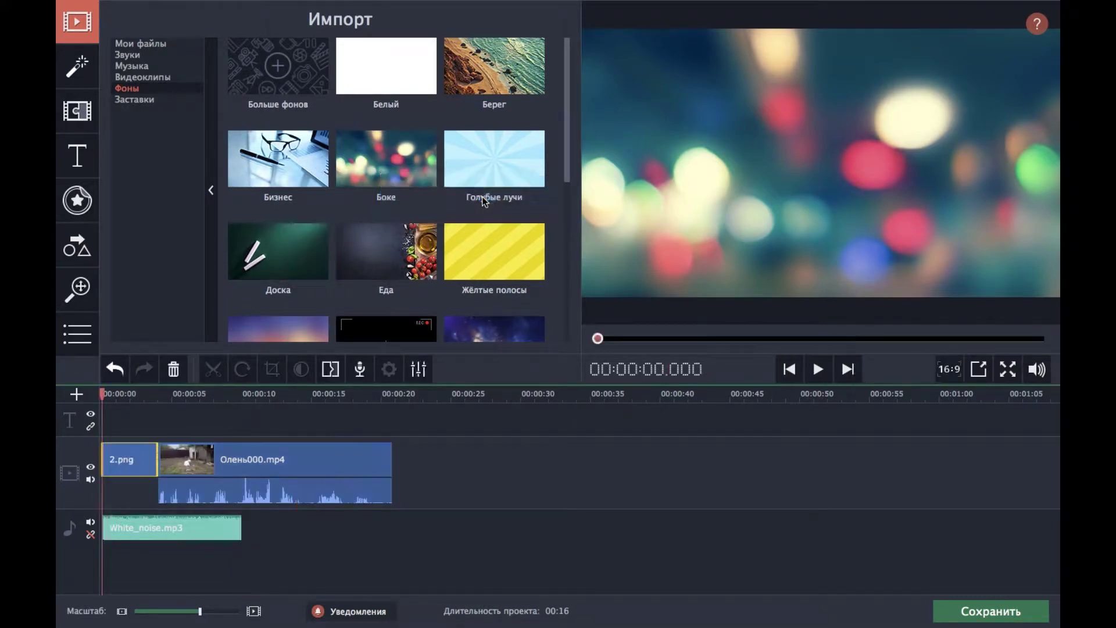
{"action": "left_click_drag", "start_coordinate": [156, 469], "coordinate": [121, 470]}
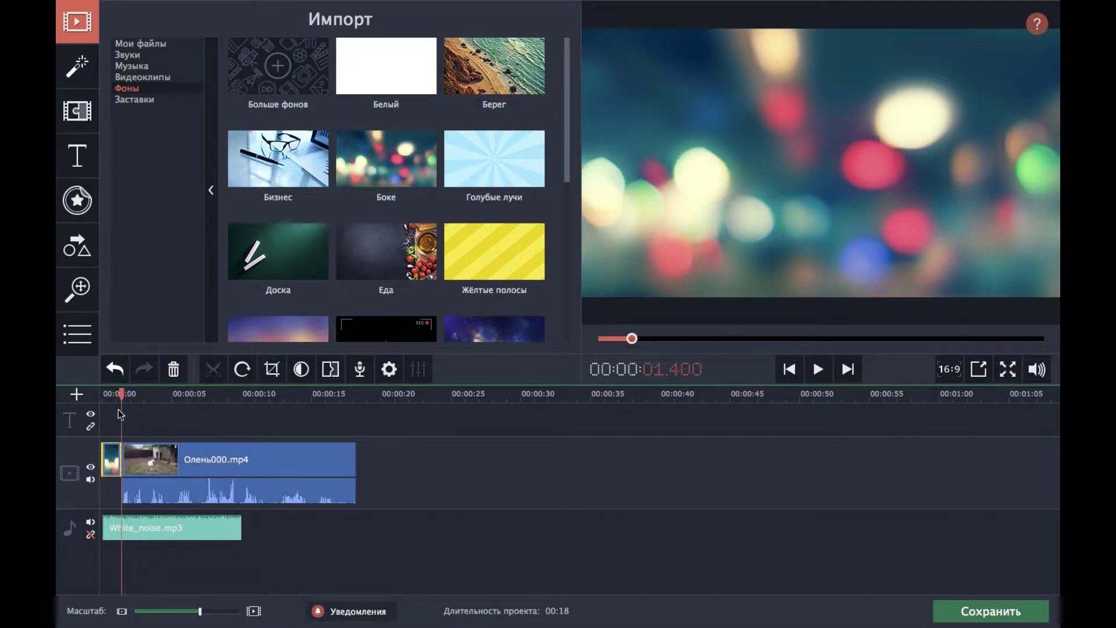
- Play the project from the start to check the added background and sound
{"action": "left_click_drag", "start_coordinate": [120, 392], "coordinate": [103, 392]}
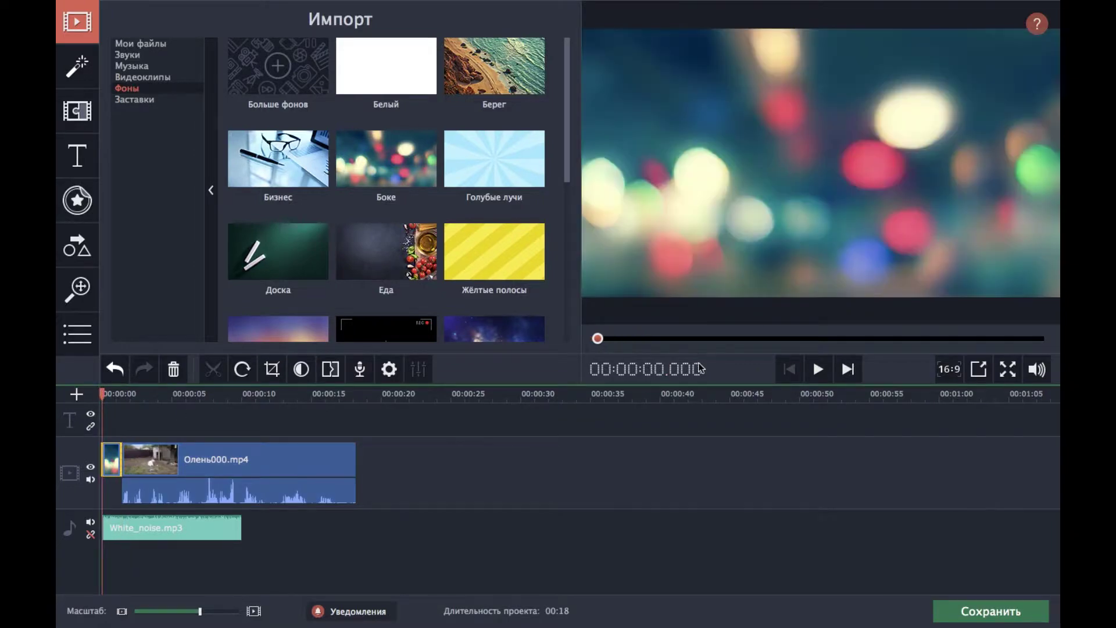
{"action": "left_click", "coordinate": [819, 370]}
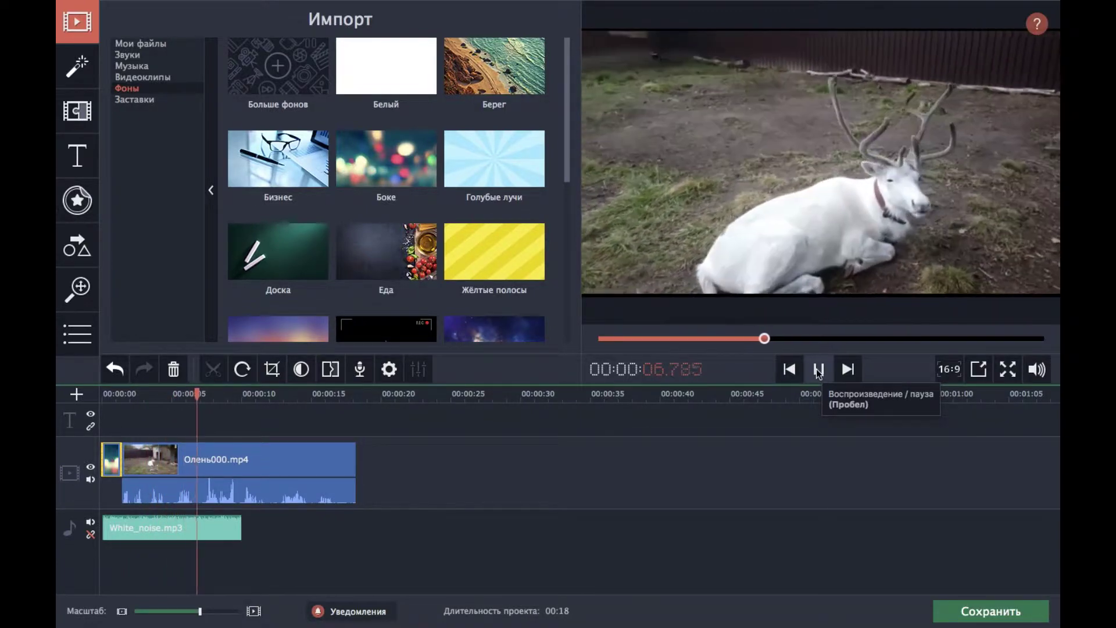
{"action": "left_click", "coordinate": [818, 371]}
- Delete the original audio attached to the Олень000.mp4 clip
{"action": "left_click", "coordinate": [242, 496]}
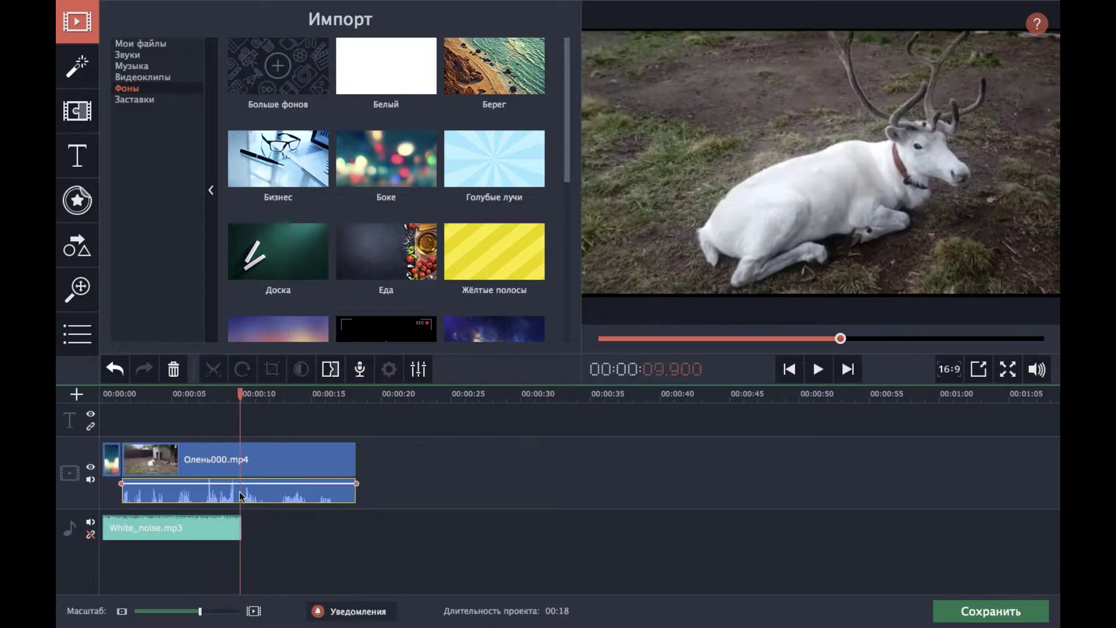
{"action": "left_click", "coordinate": [196, 499]}
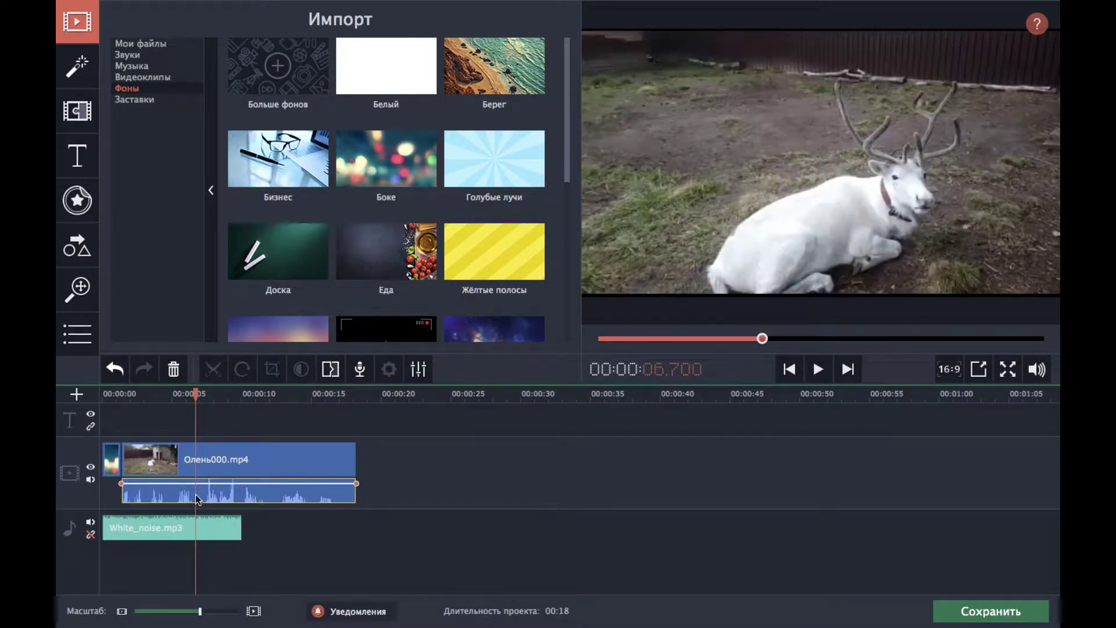
{"action": "key", "text": "Delete"}
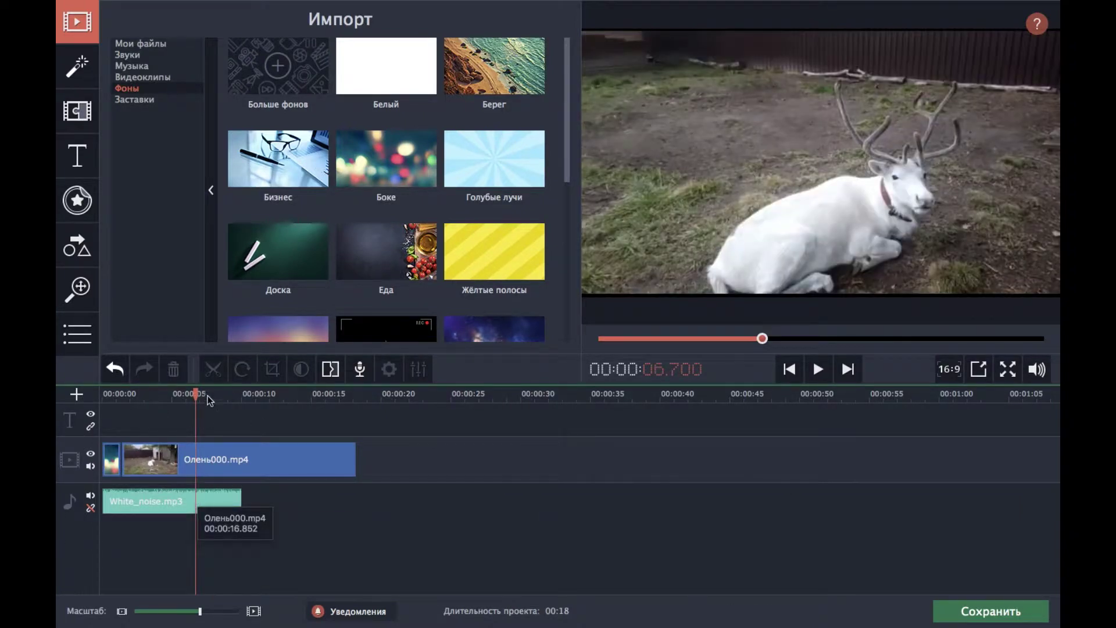
- Play the project from the start to check it without the video's original audio
{"action": "left_click_drag", "start_coordinate": [194, 395], "coordinate": [93, 395]}
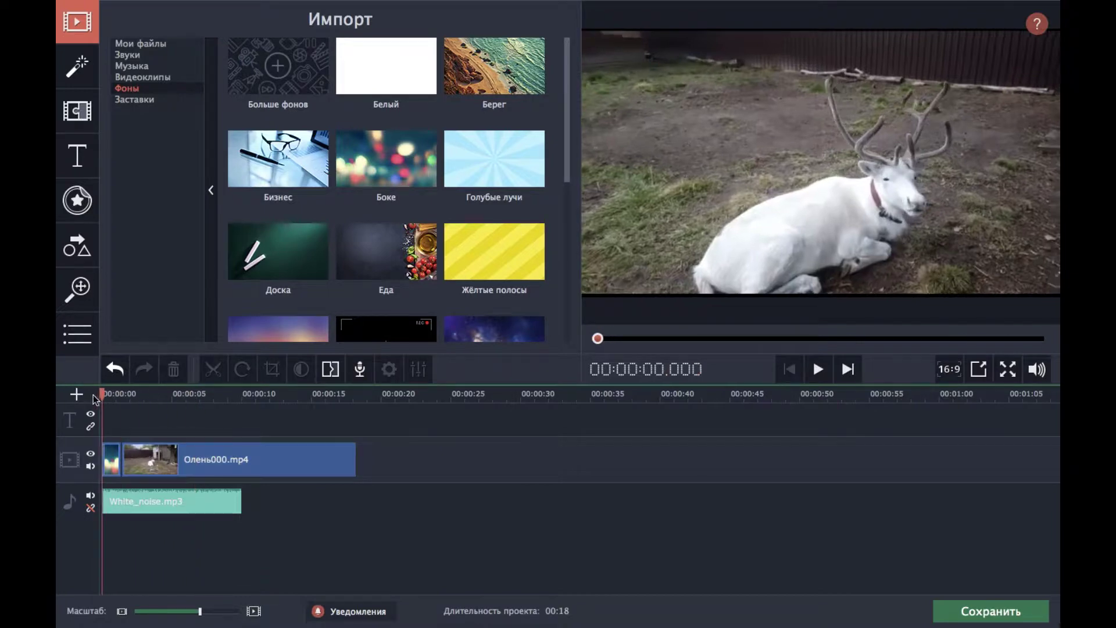
{"action": "left_click", "coordinate": [817, 370]}
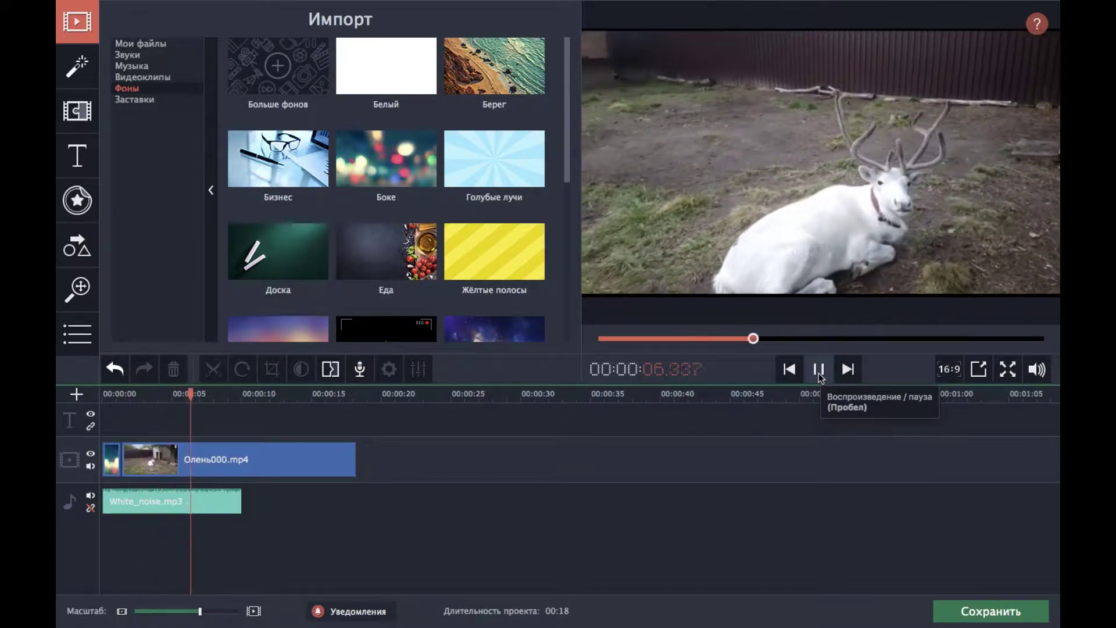
{"action": "left_click", "coordinate": [819, 375]}
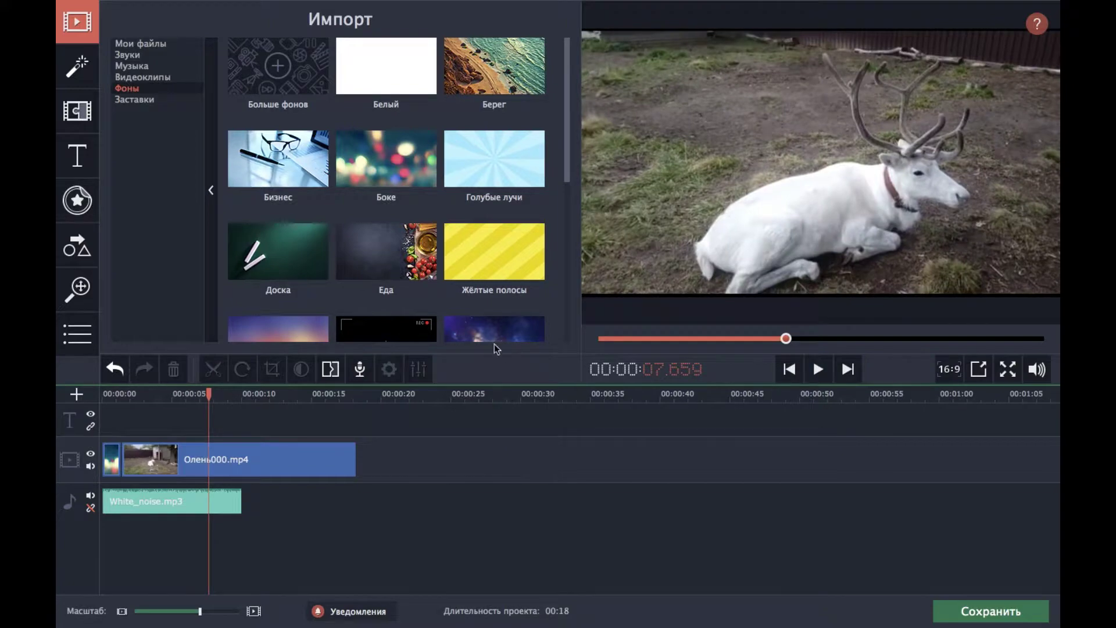
- Preview the Заполнение краёв filter and mark it as a favourite
{"action": "left_click", "coordinate": [128, 100]}
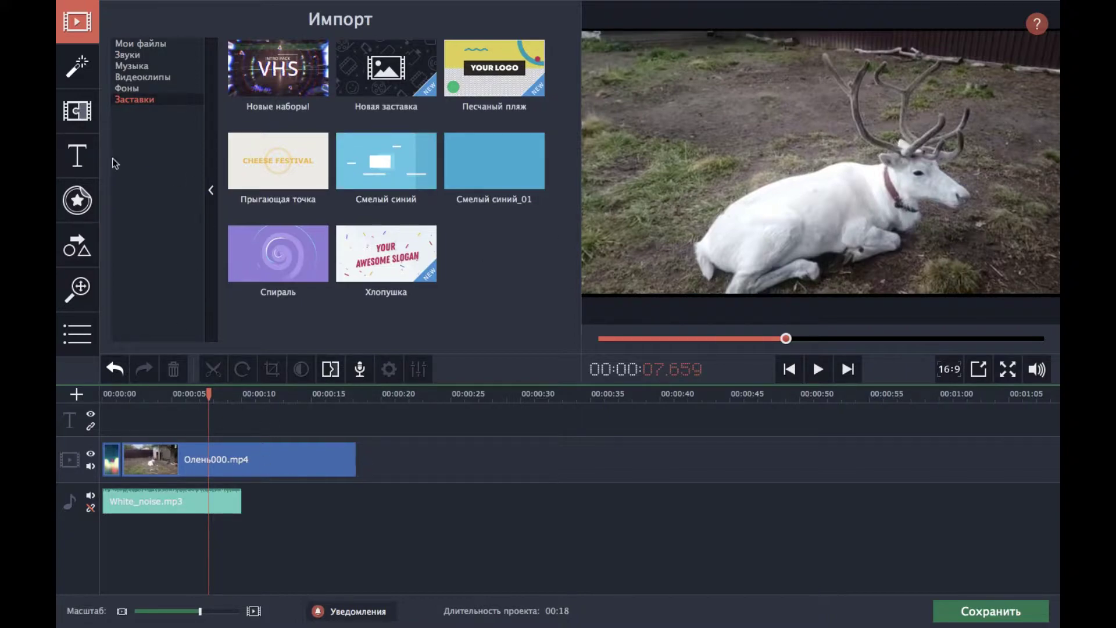
{"action": "left_click", "coordinate": [79, 71]}
{"action": "mouse_move", "coordinate": [336, 179]}
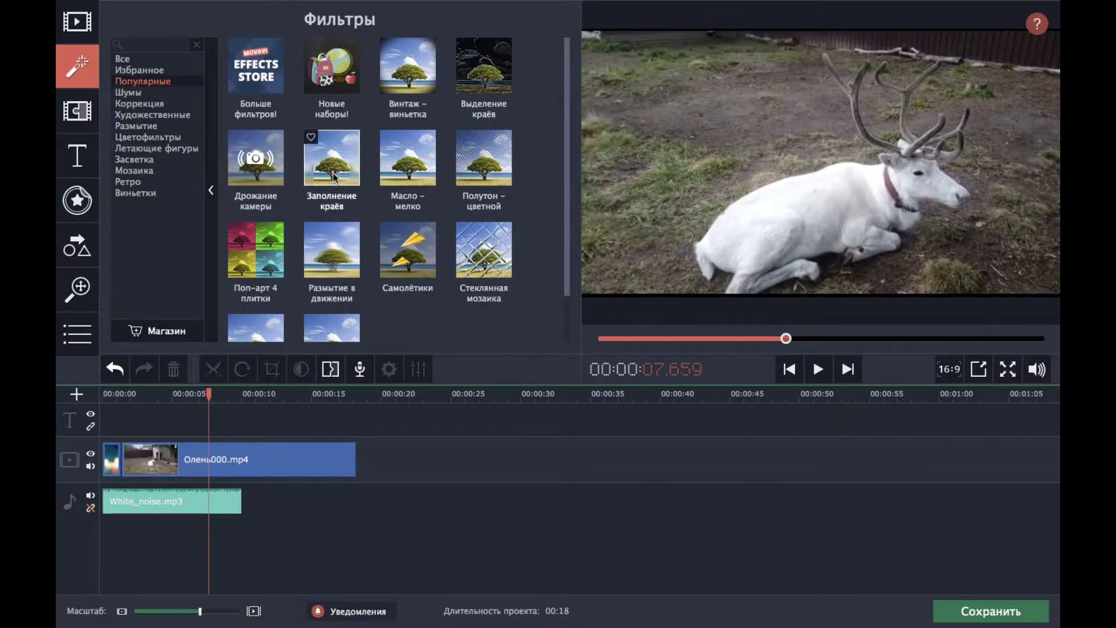
{"action": "left_click", "coordinate": [333, 174]}
{"action": "right_click", "coordinate": [332, 172]}
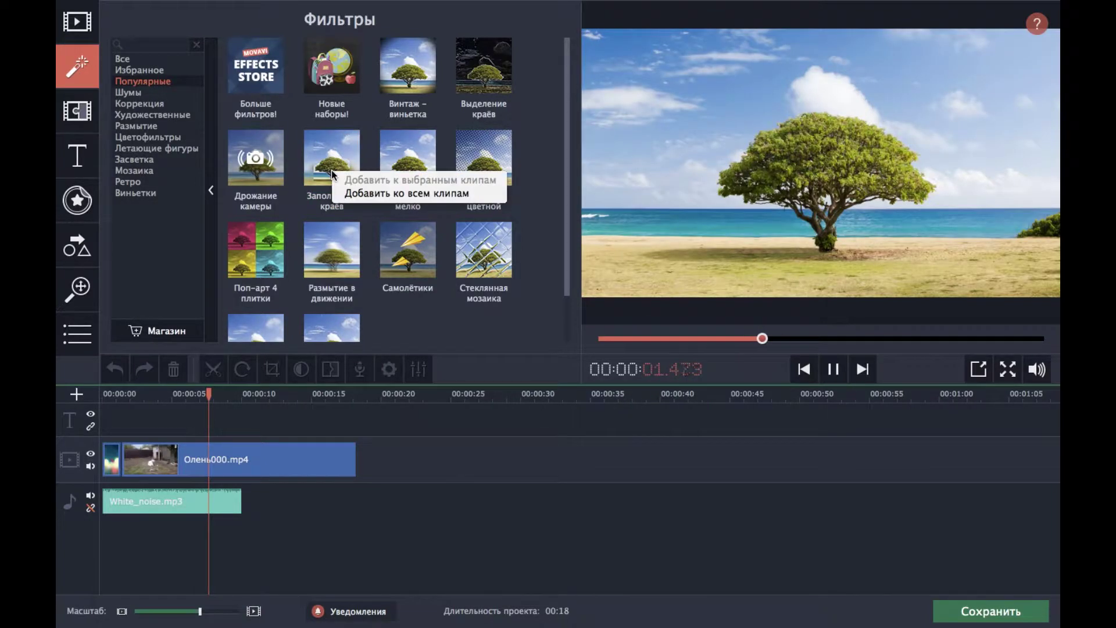
{"action": "left_click", "coordinate": [319, 145]}
{"action": "left_click", "coordinate": [313, 138]}
{"action": "right_click", "coordinate": [320, 164]}
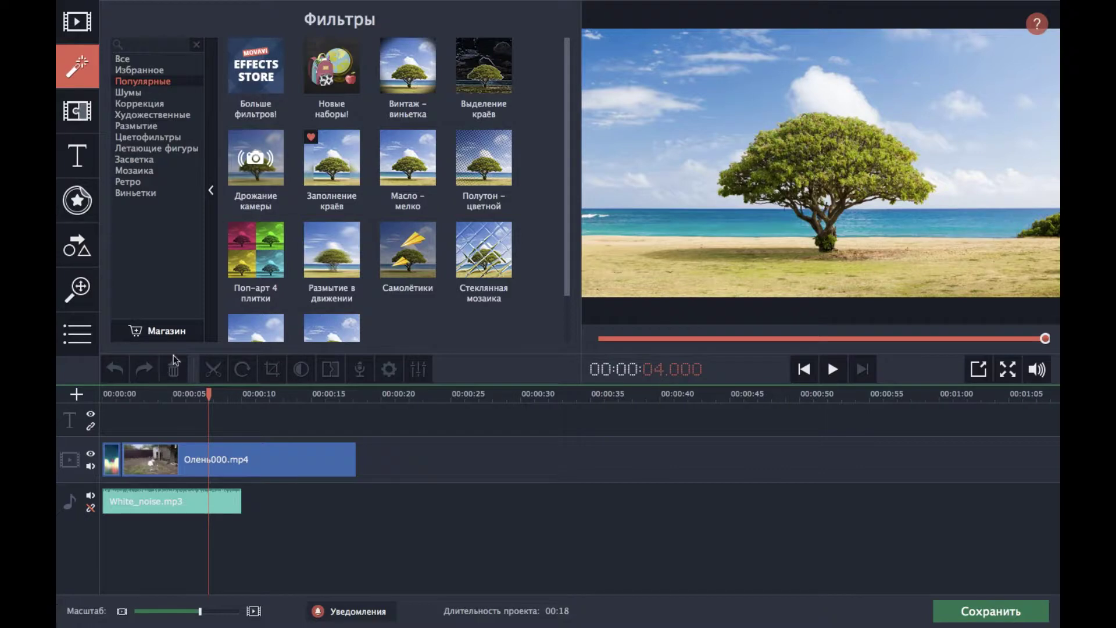
- Apply the Полутон – цветной filter to all clips and play the result from the start
{"action": "left_click_drag", "start_coordinate": [209, 394], "coordinate": [102, 394]}
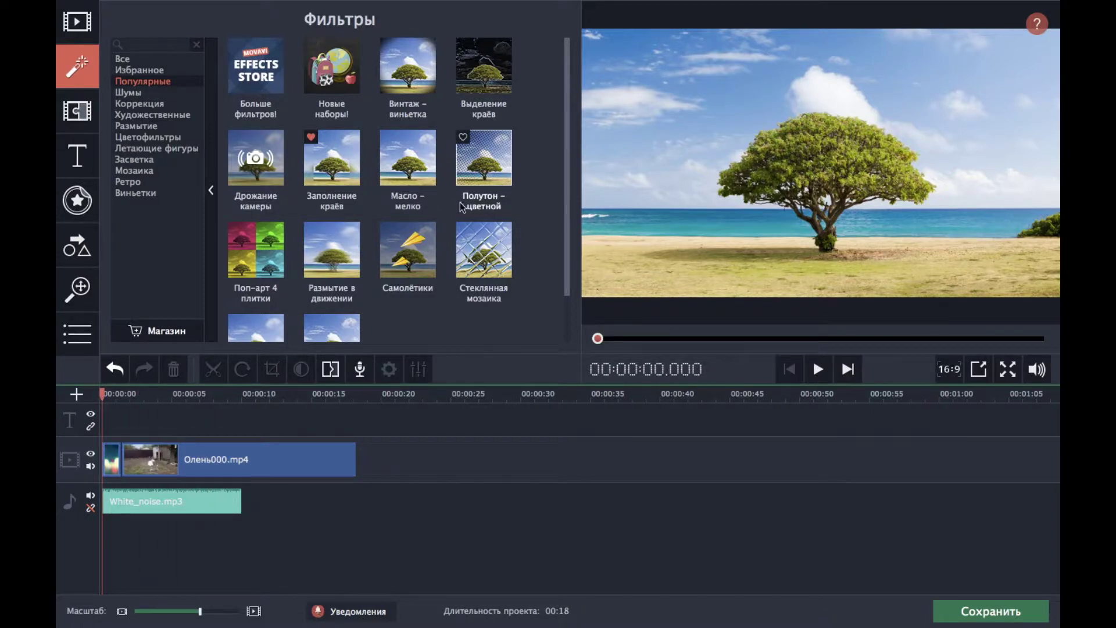
{"action": "left_click", "coordinate": [337, 171]}
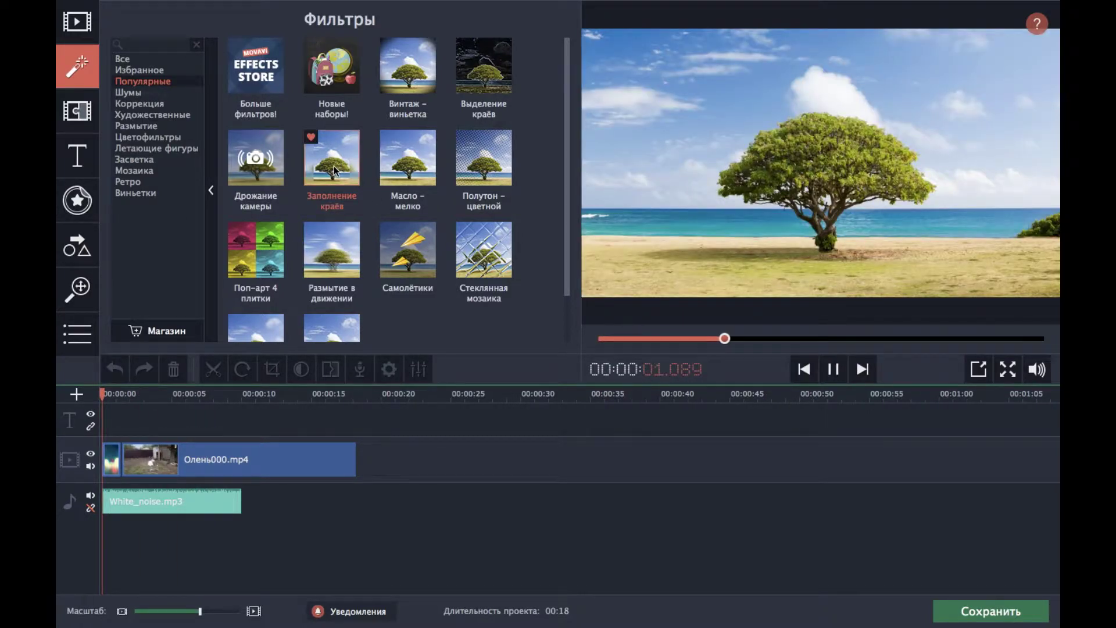
{"action": "left_click", "coordinate": [485, 164]}
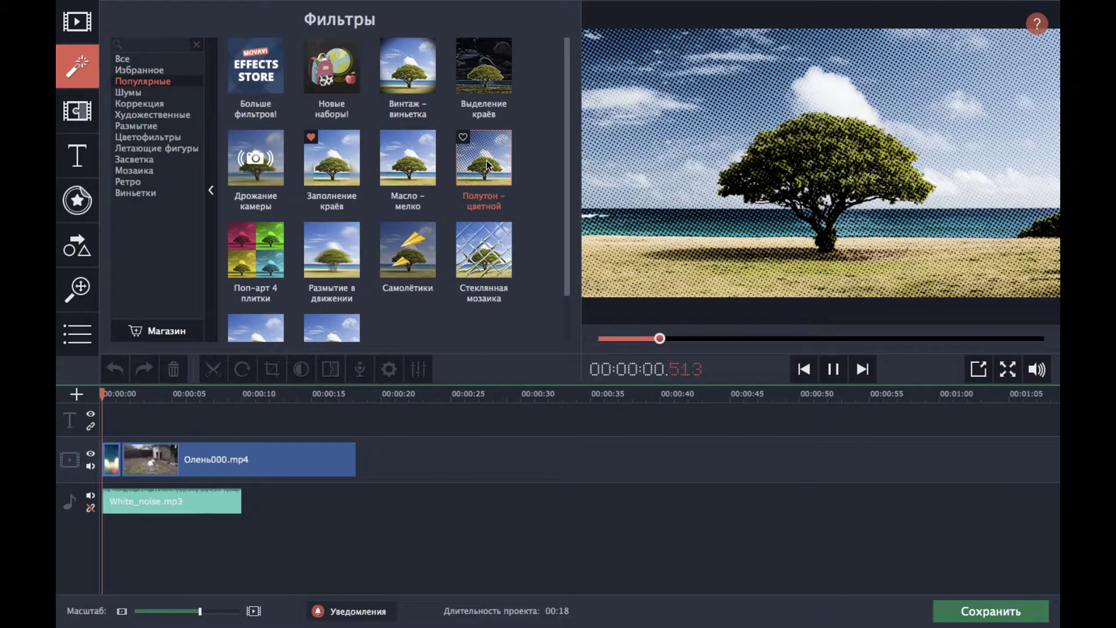
{"action": "right_click", "coordinate": [486, 164]}
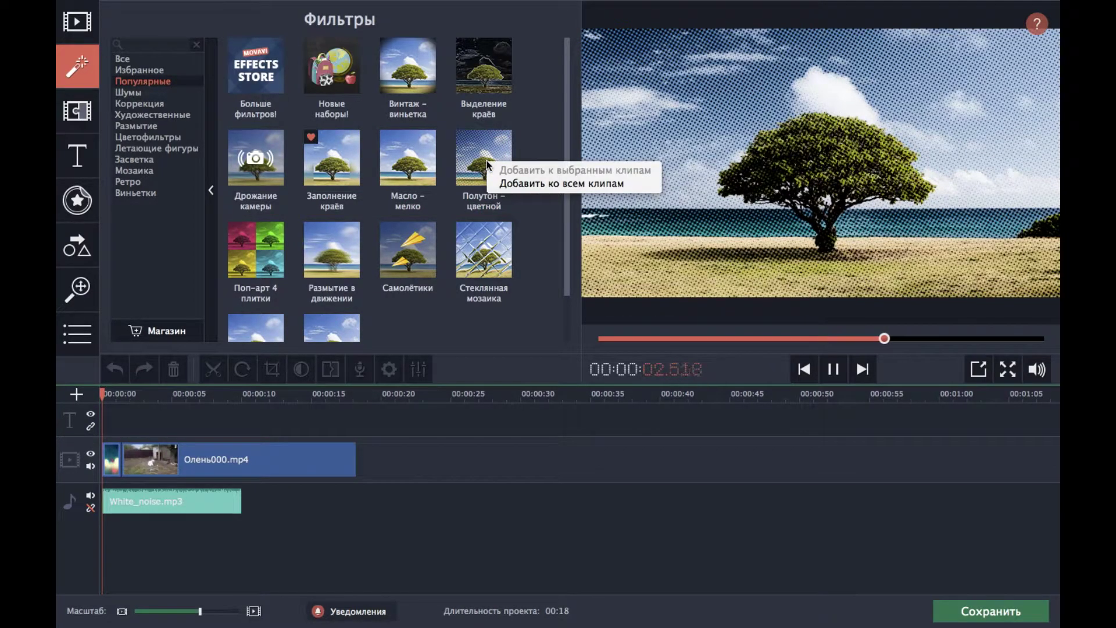
{"action": "left_click", "coordinate": [529, 183]}
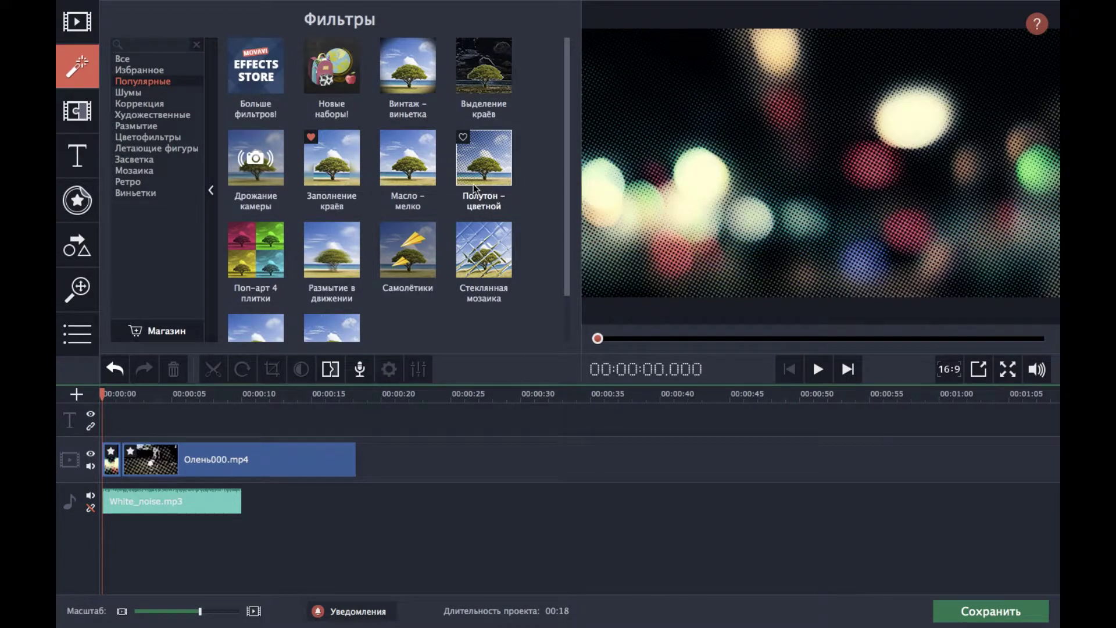
{"action": "left_click", "coordinate": [819, 371]}
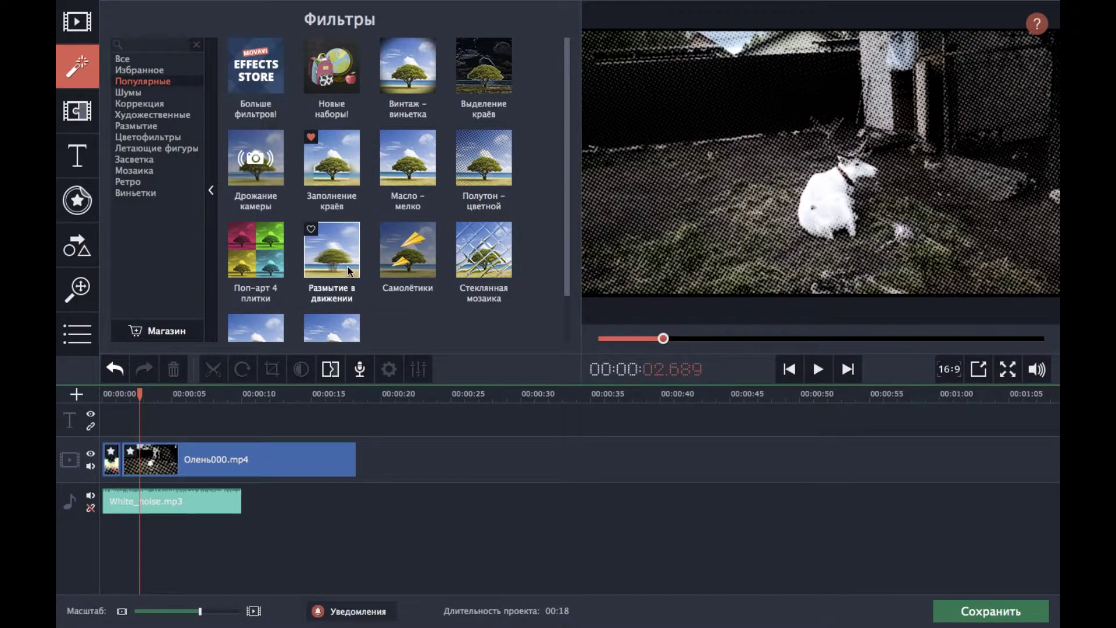
- Preview the Винтаж – виньетка filter, add Выделение краёв to all clips, and mark Полутон – цветной as a favourite
{"action": "left_click", "coordinate": [399, 67]}
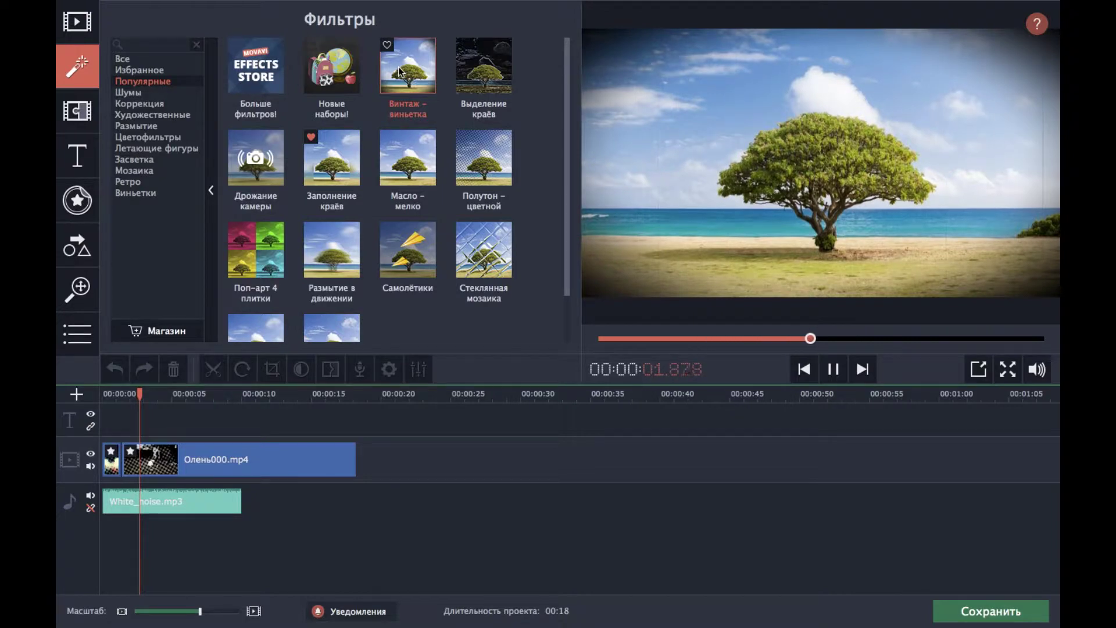
{"action": "left_click", "coordinate": [472, 73]}
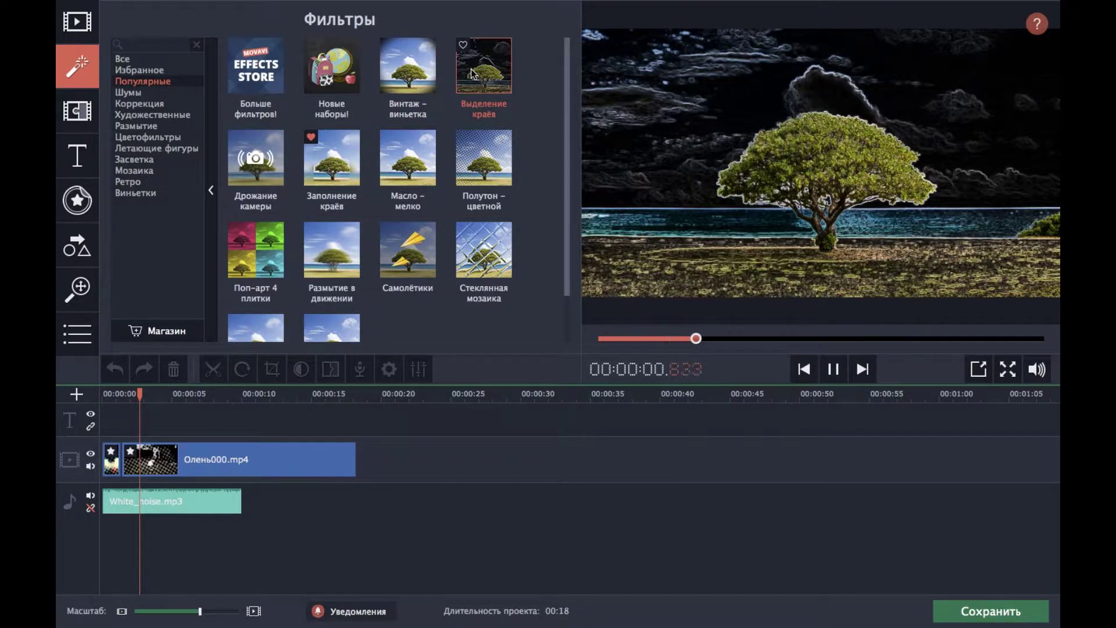
{"action": "right_click", "coordinate": [470, 71]}
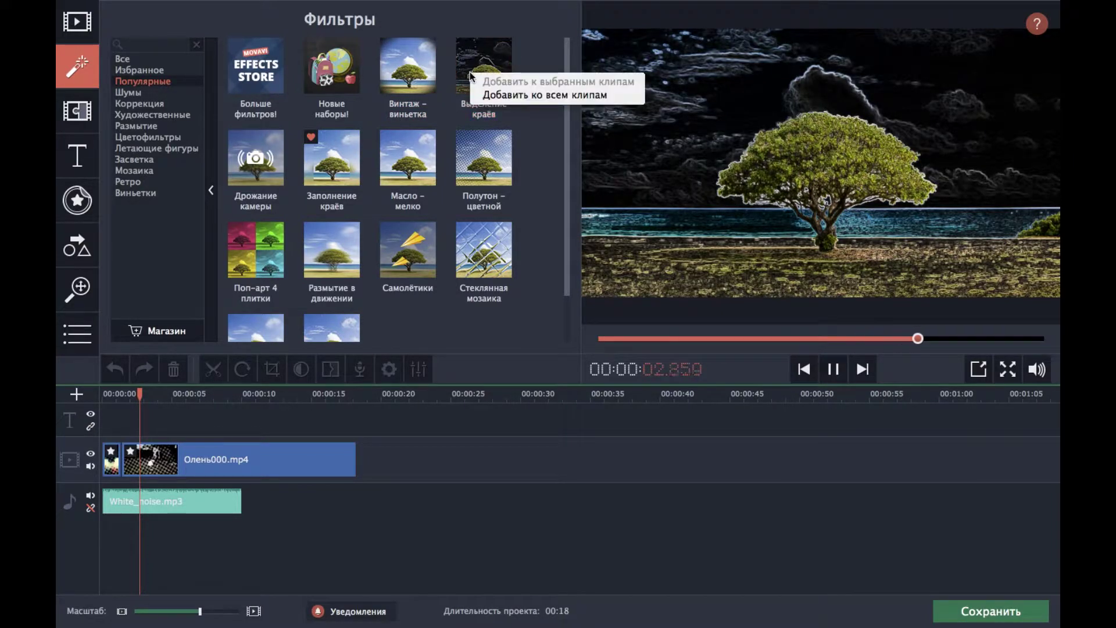
{"action": "left_click", "coordinate": [501, 95]}
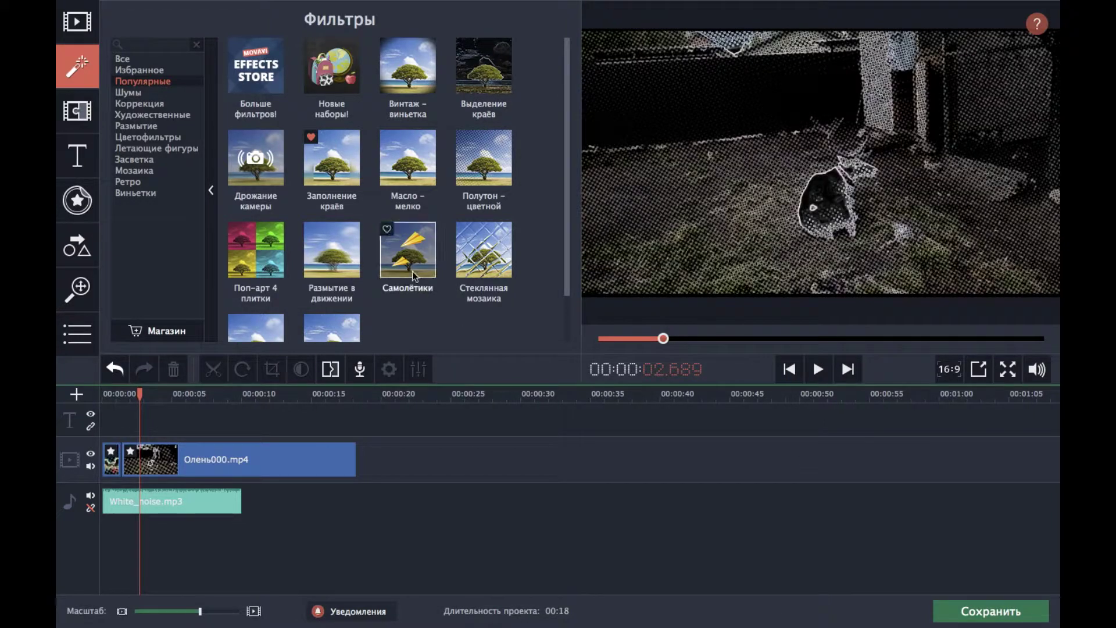
{"action": "left_click", "coordinate": [463, 137]}
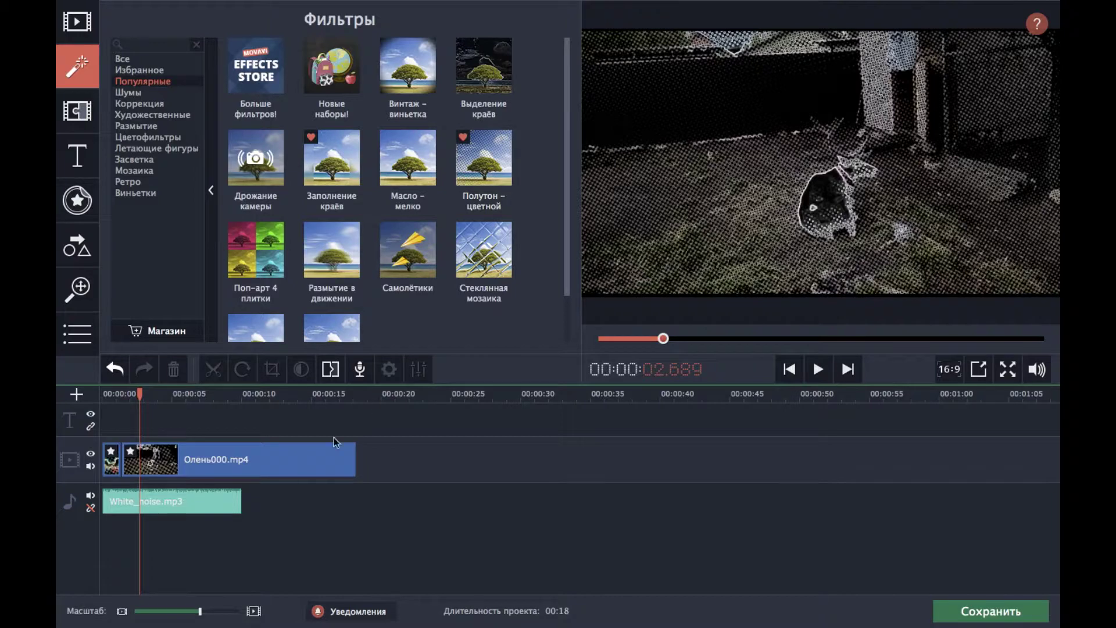
- Play the opening of the project from the start to check the Выделение краёв filter, then pause
{"action": "left_click", "coordinate": [208, 464]}
{"action": "left_click", "coordinate": [134, 390]}
{"action": "left_click", "coordinate": [103, 394]}
{"action": "left_click", "coordinate": [818, 370]}
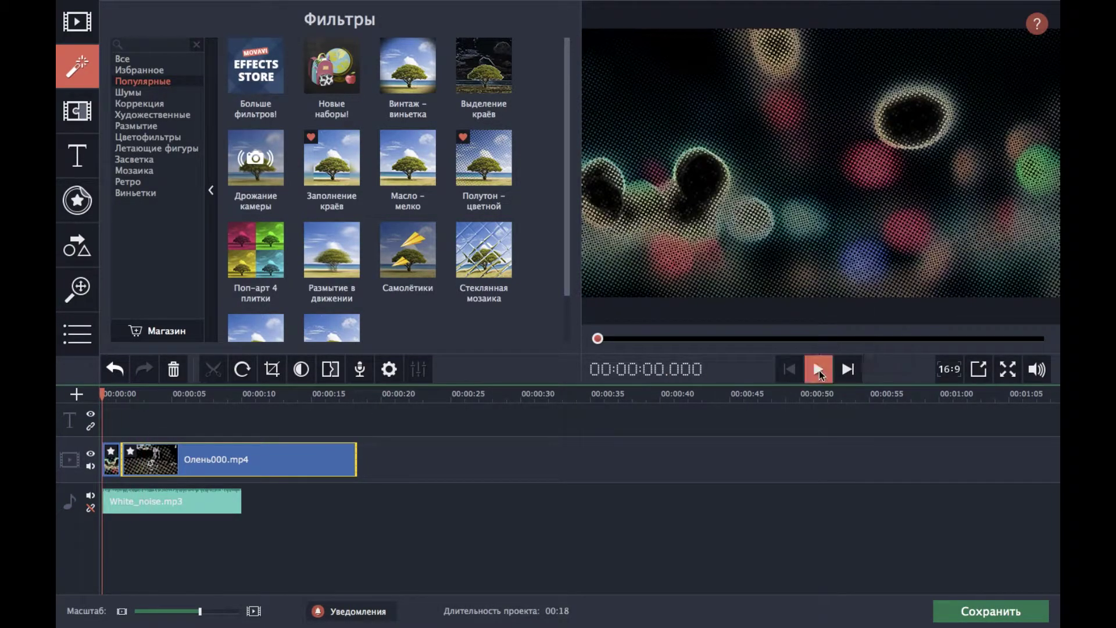
{"action": "left_click", "coordinate": [818, 369]}
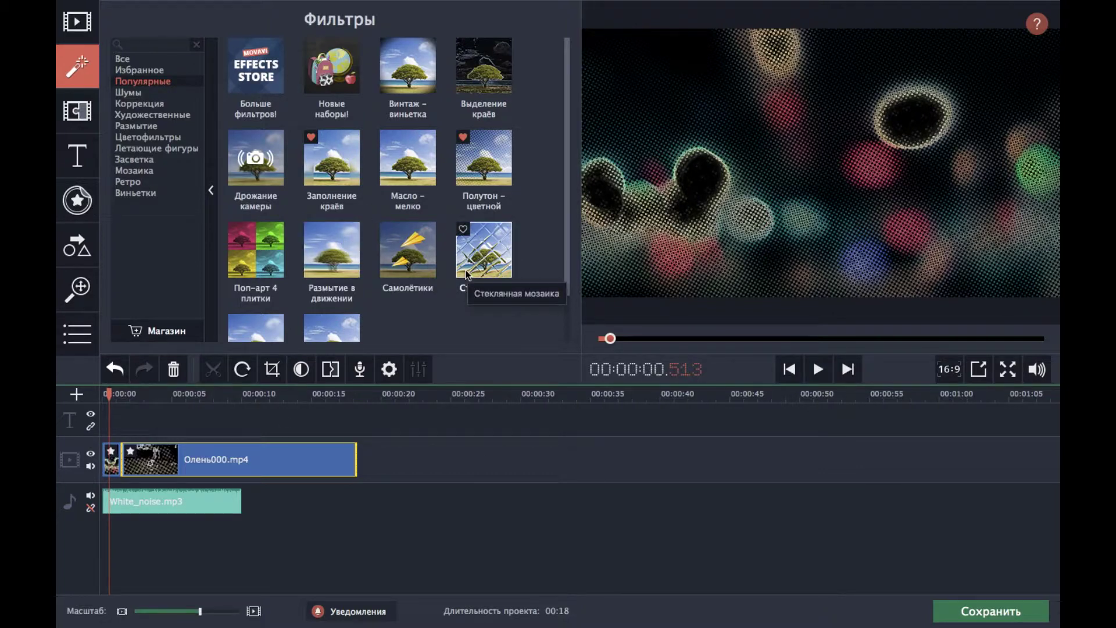
- Preview the Полутон – цветной and Винтаж – виньетка filters without adding them to any clip
{"action": "right_click", "coordinate": [480, 81]}
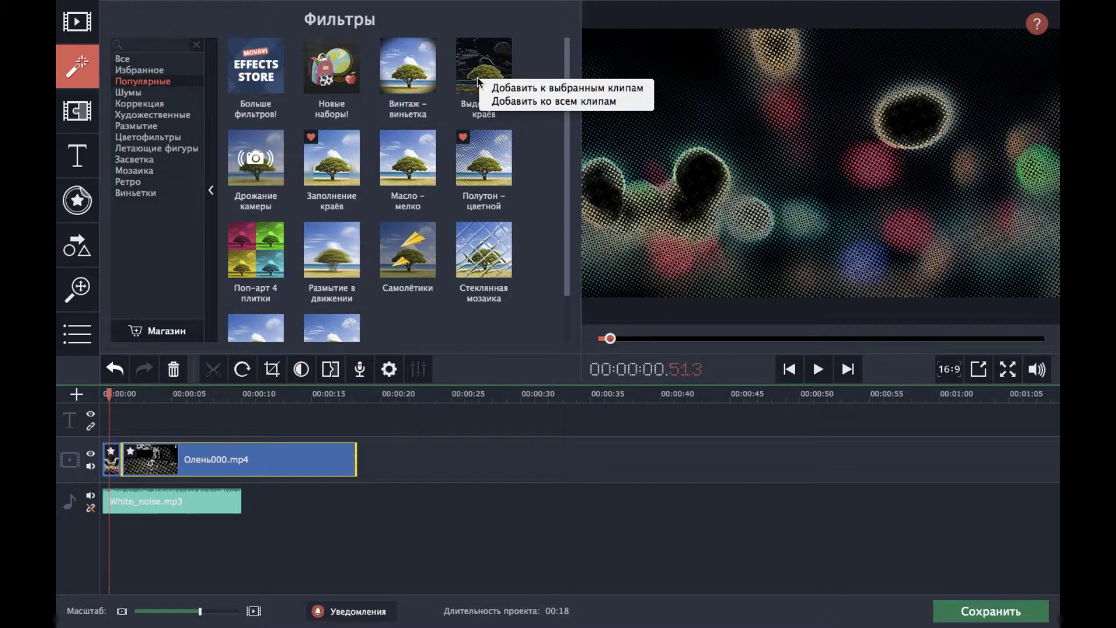
{"action": "left_click", "coordinate": [474, 177]}
{"action": "right_click", "coordinate": [473, 177]}
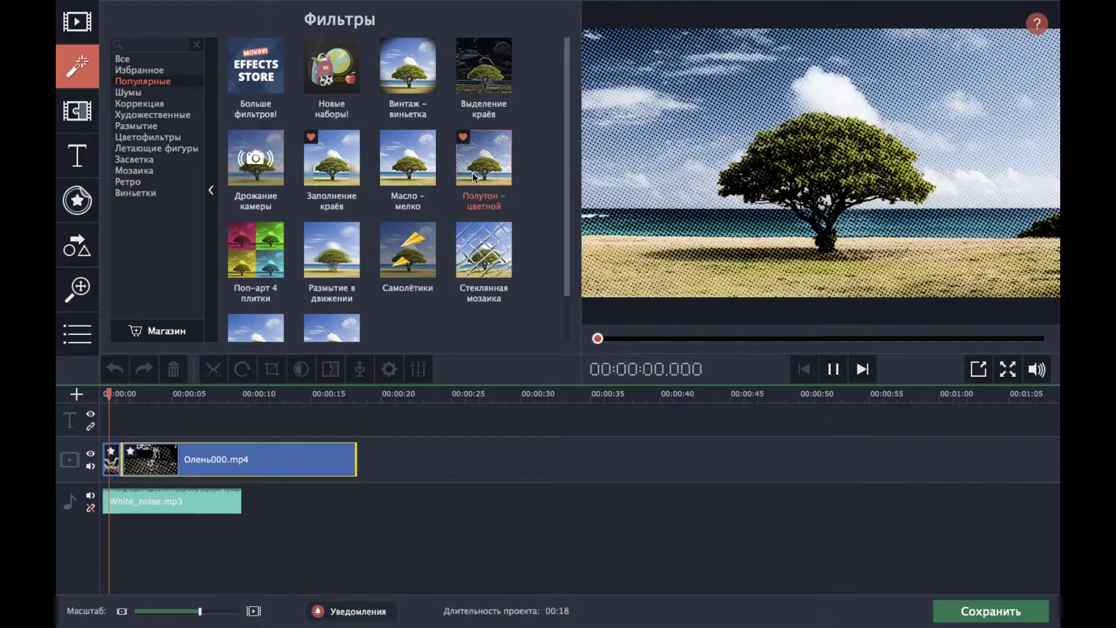
{"action": "left_click", "coordinate": [471, 154]}
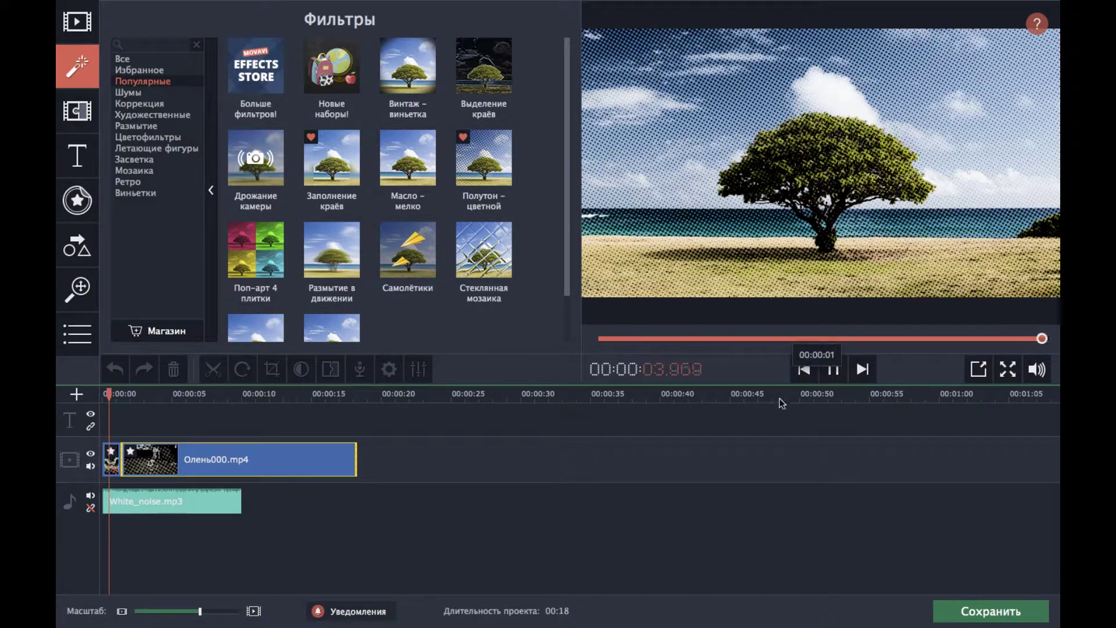
{"action": "left_click", "coordinate": [833, 369]}
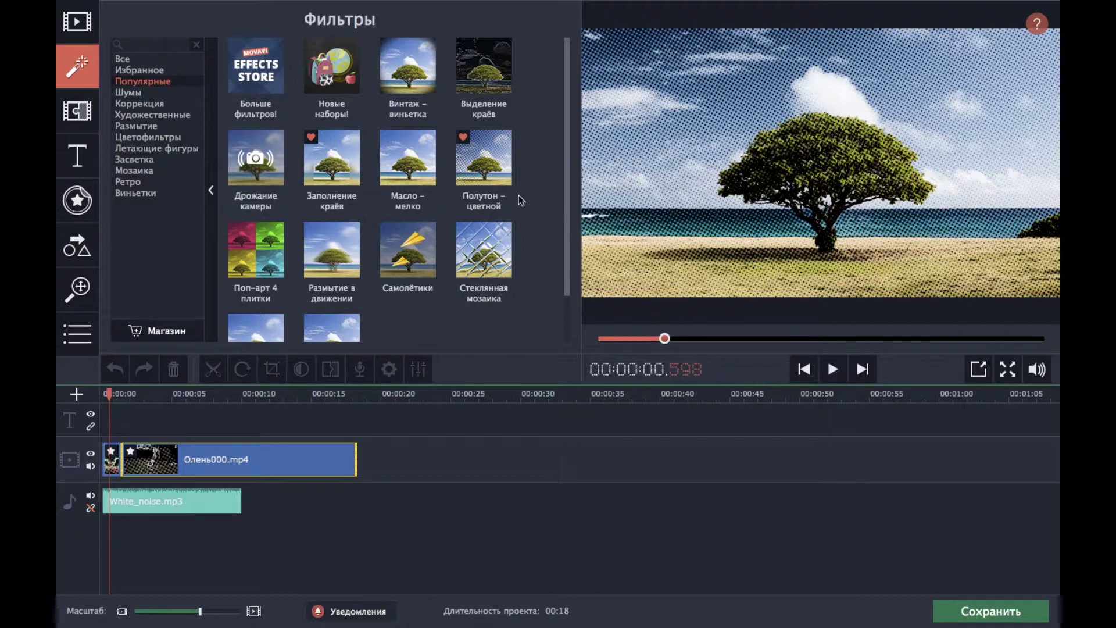
{"action": "left_click", "coordinate": [390, 87]}
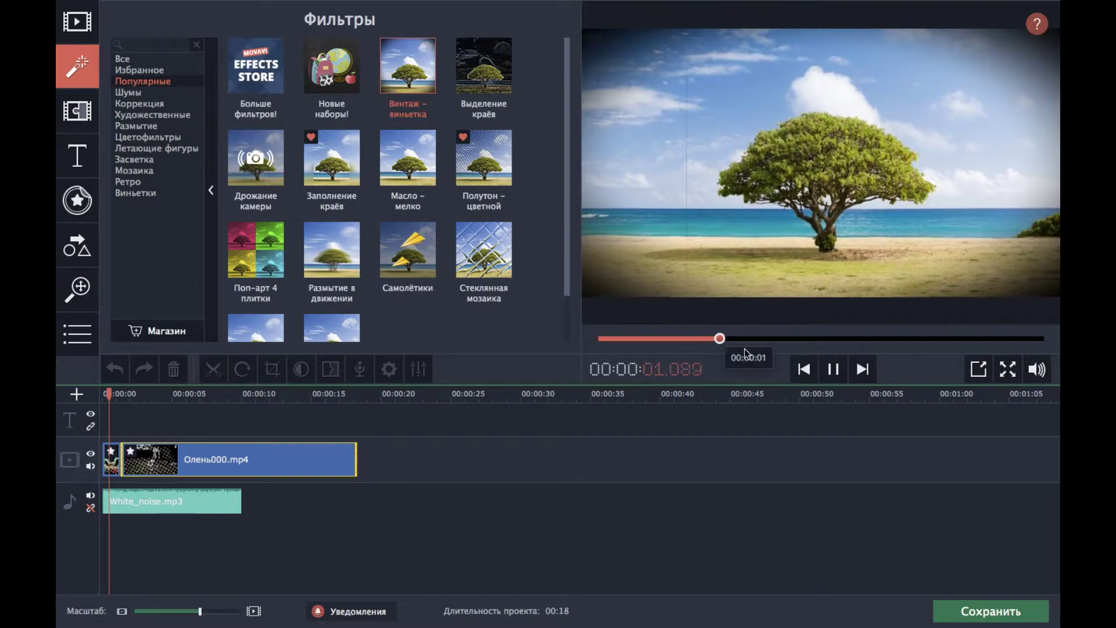
{"action": "left_click", "coordinate": [823, 377]}
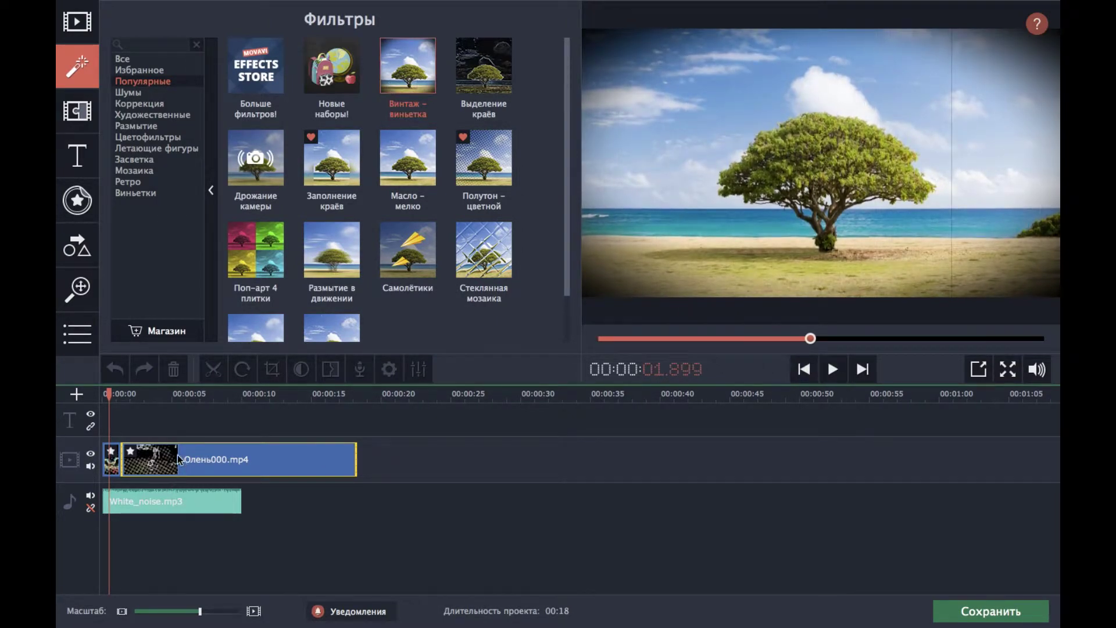
- Play the filtered Олень000.mp4 clip from 00:00:03.750 to check how the reindeer looks, then pause
{"action": "left_click", "coordinate": [185, 394]}
{"action": "left_click_drag", "start_coordinate": [184, 395], "coordinate": [153, 392]}
{"action": "right_click", "coordinate": [156, 461]}
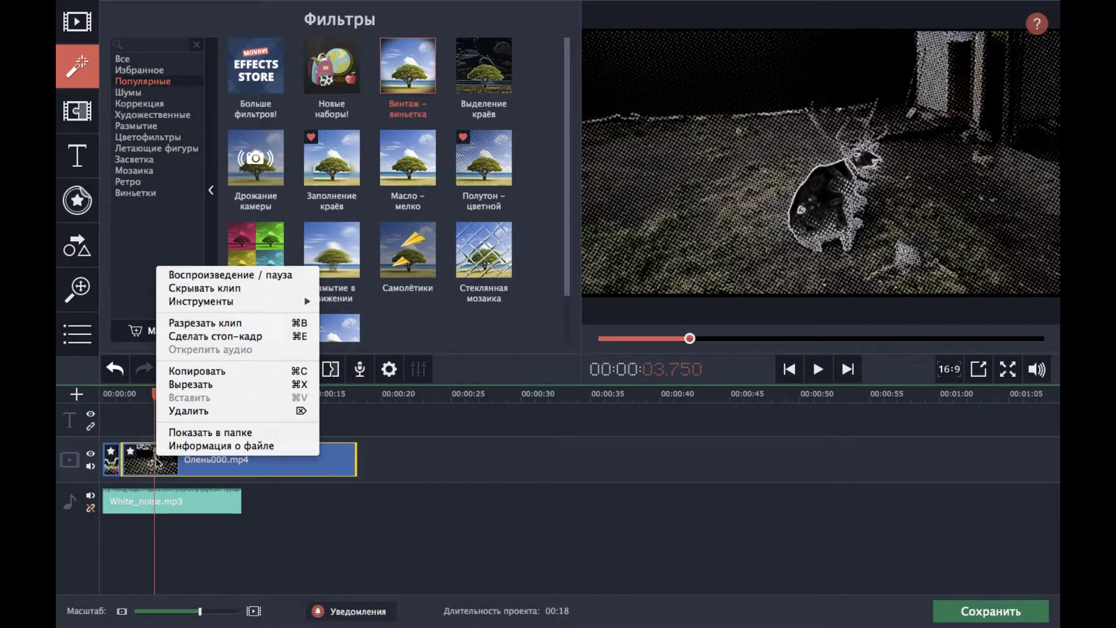
{"action": "left_click", "coordinate": [111, 465]}
{"action": "left_click", "coordinate": [112, 466]}
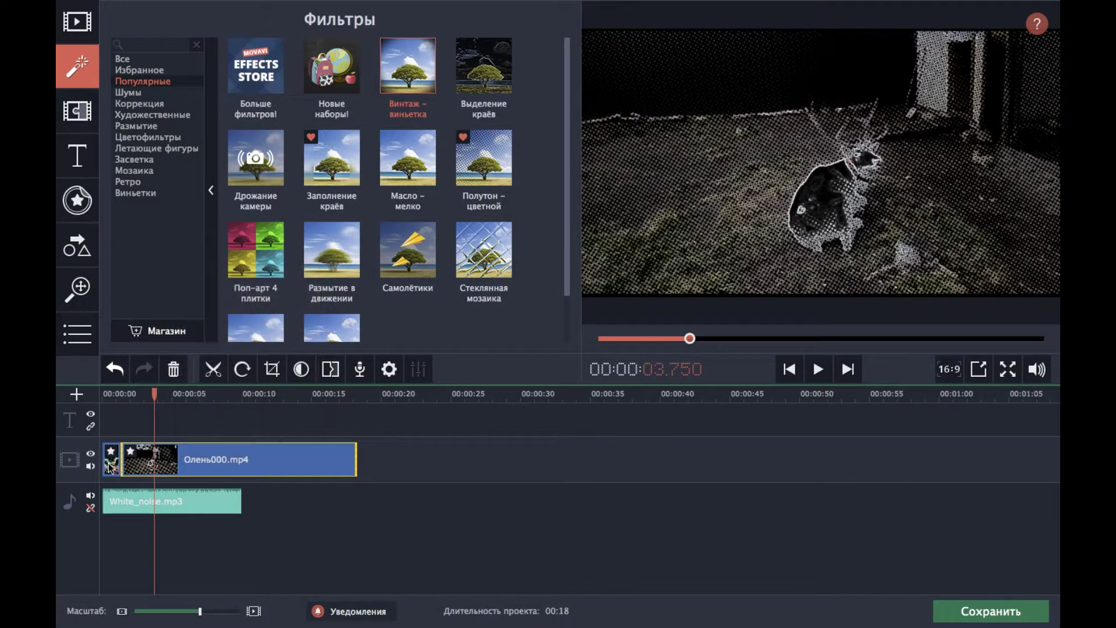
{"action": "left_click", "coordinate": [816, 374]}
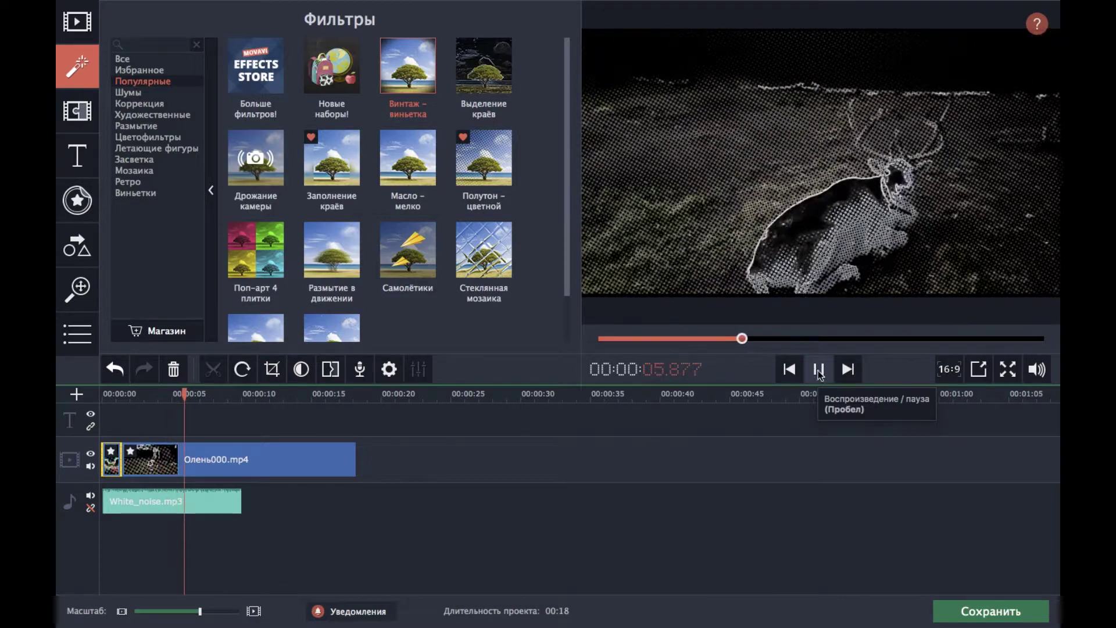
{"action": "left_click", "coordinate": [819, 372]}
- Return to the opening of the project and try adding the Полутон – цветной filter to all clips again
{"action": "left_click_drag", "start_coordinate": [189, 394], "coordinate": [112, 395]}
{"action": "left_click", "coordinate": [464, 169]}
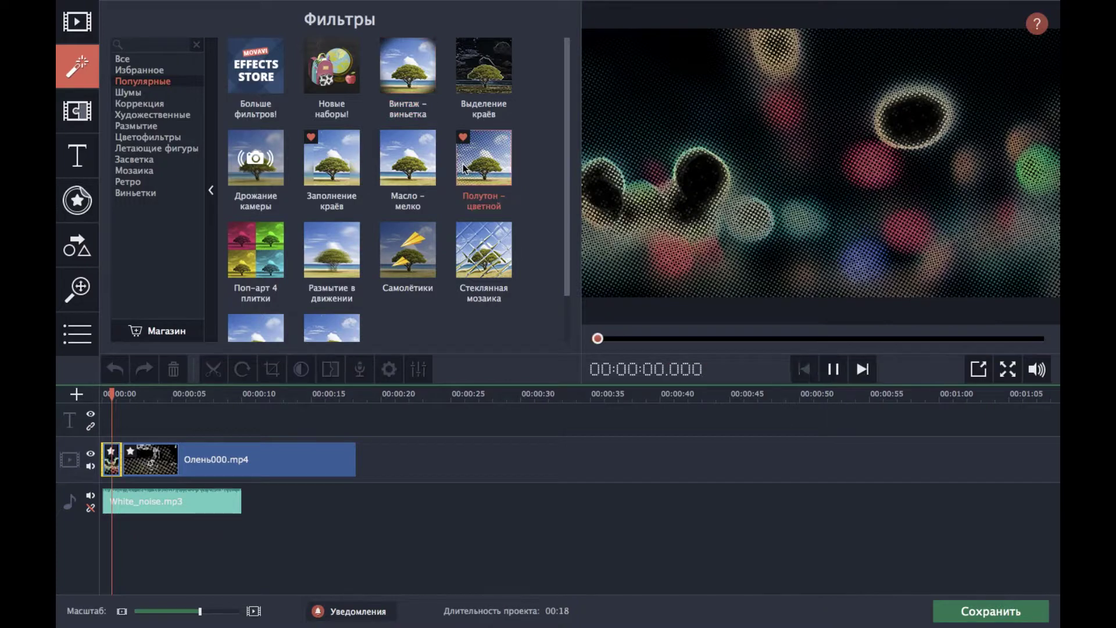
{"action": "right_click", "coordinate": [463, 169]}
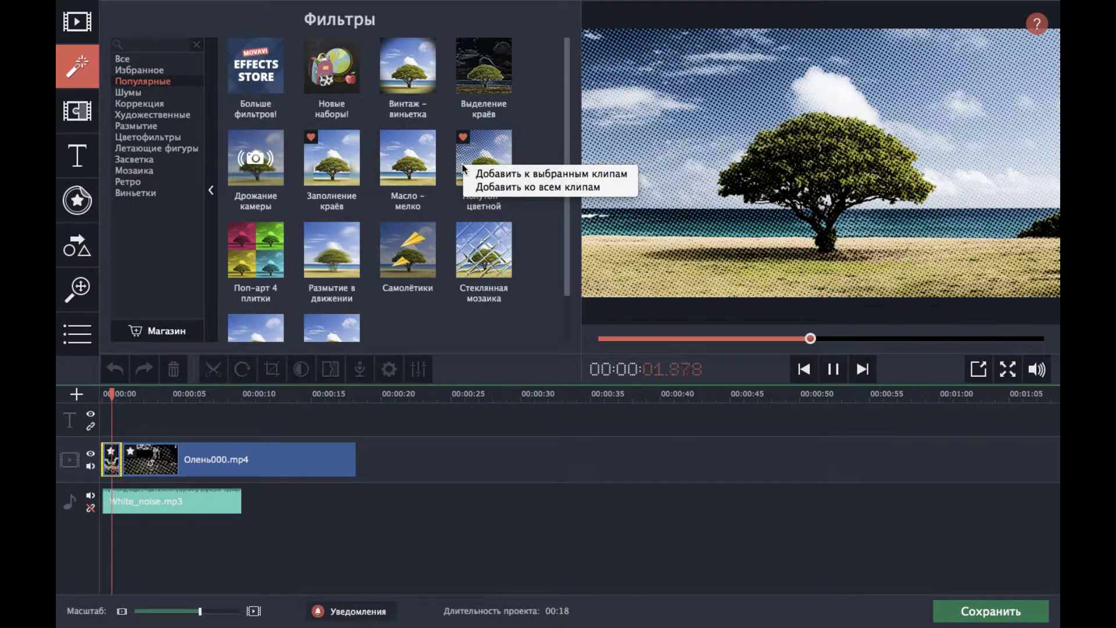
{"action": "left_click", "coordinate": [538, 187]}
- Look at the available actions for the Олень000.mp4 clip and remove Полутон – цветной from the favourite filters
{"action": "left_click", "coordinate": [149, 459]}
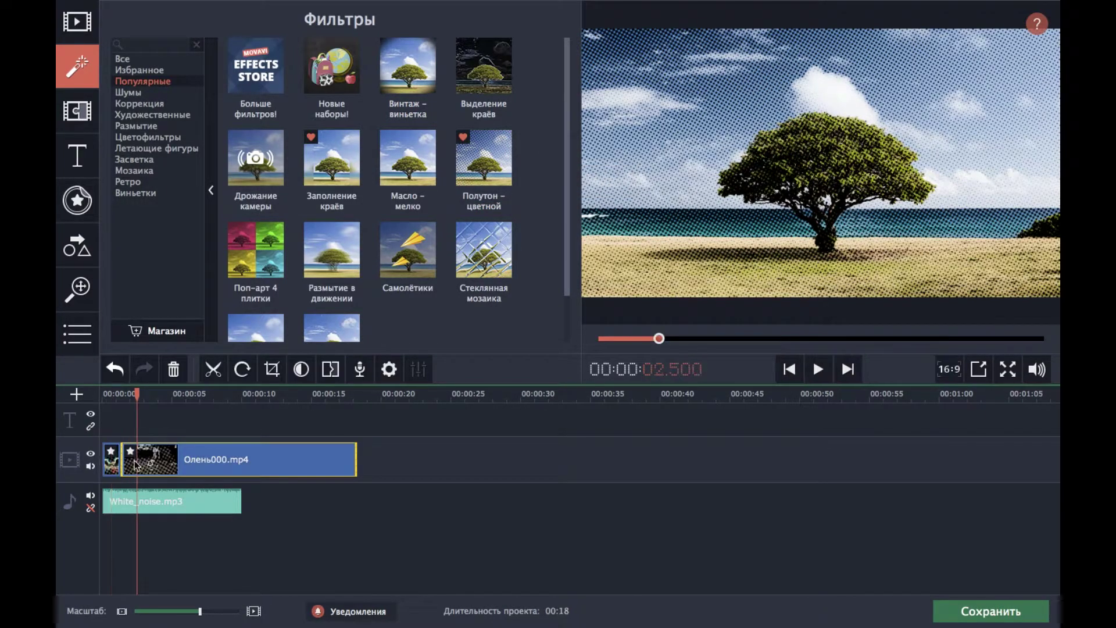
{"action": "right_click", "coordinate": [147, 463]}
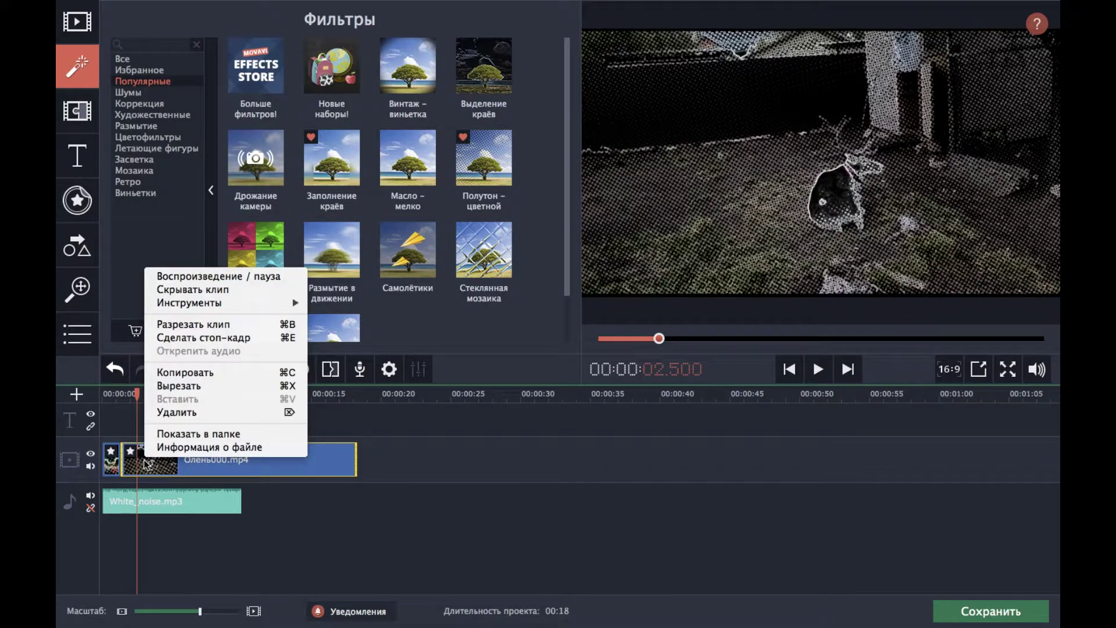
{"action": "left_click", "coordinate": [145, 465]}
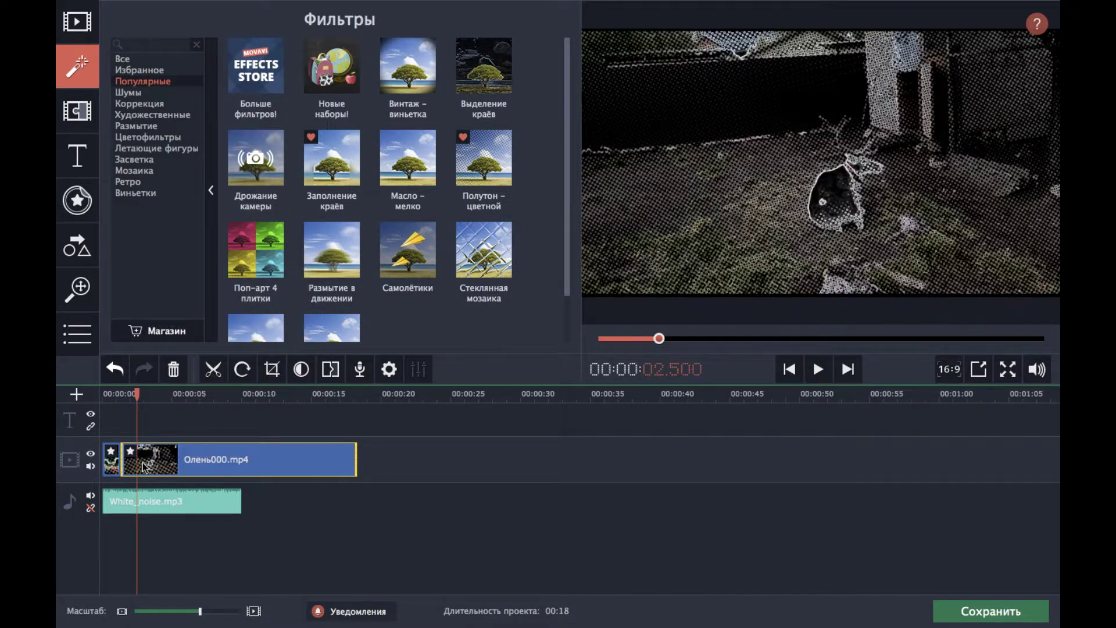
{"action": "right_click", "coordinate": [468, 179]}
{"action": "left_click", "coordinate": [464, 143]}
- Undo the filters added to the clips and play the project from the start to check the unfiltered video
{"action": "left_click_drag", "start_coordinate": [137, 394], "coordinate": [113, 391]}
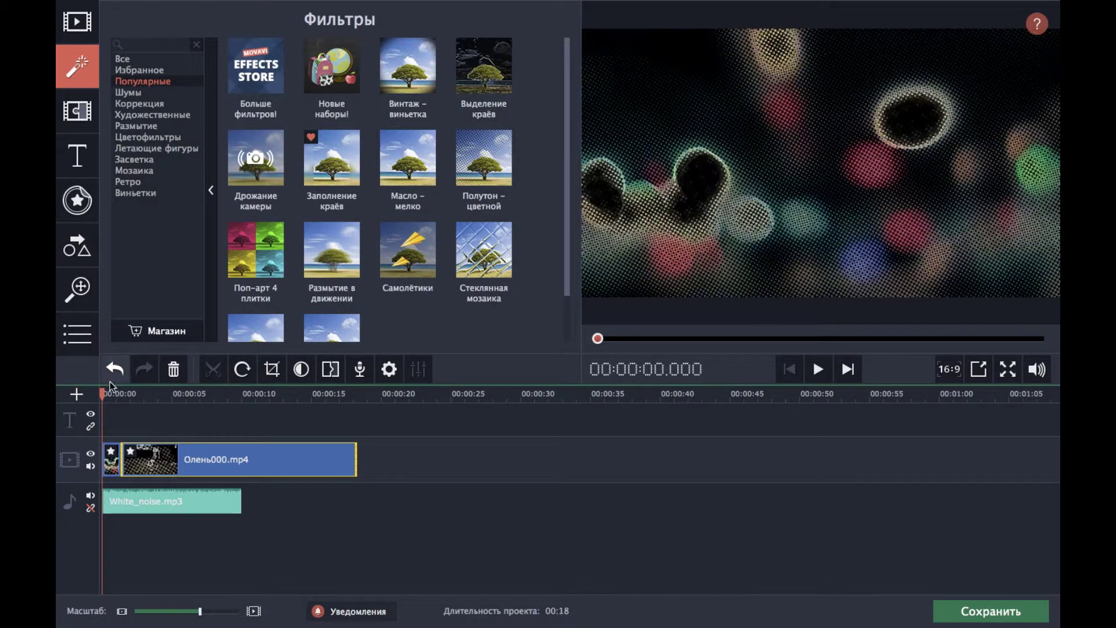
{"action": "left_click", "coordinate": [113, 371]}
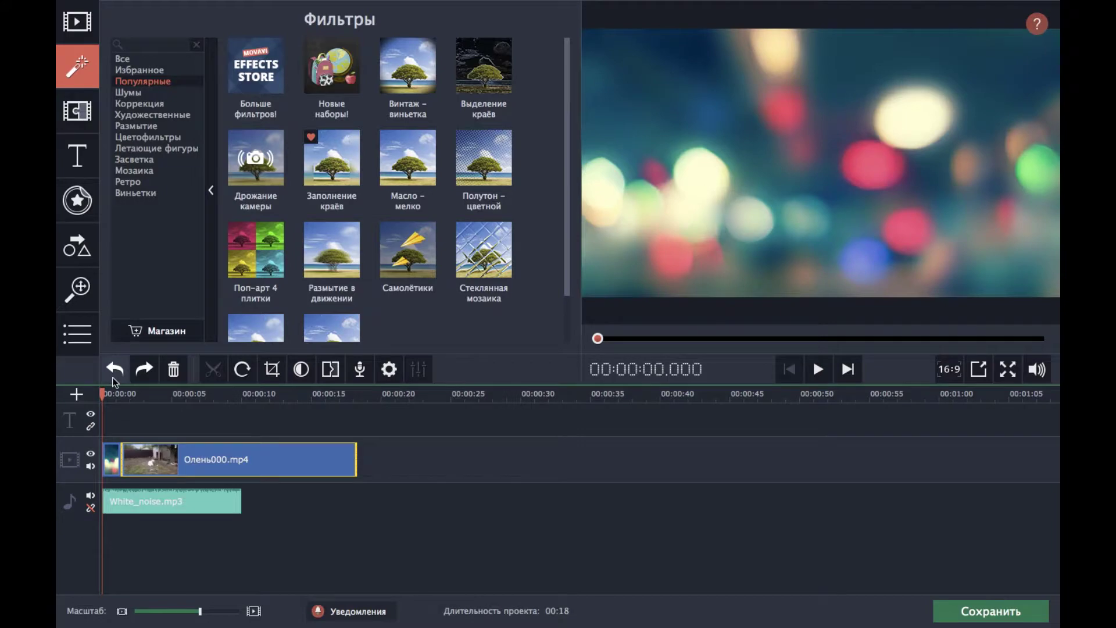
{"action": "left_click", "coordinate": [817, 370]}
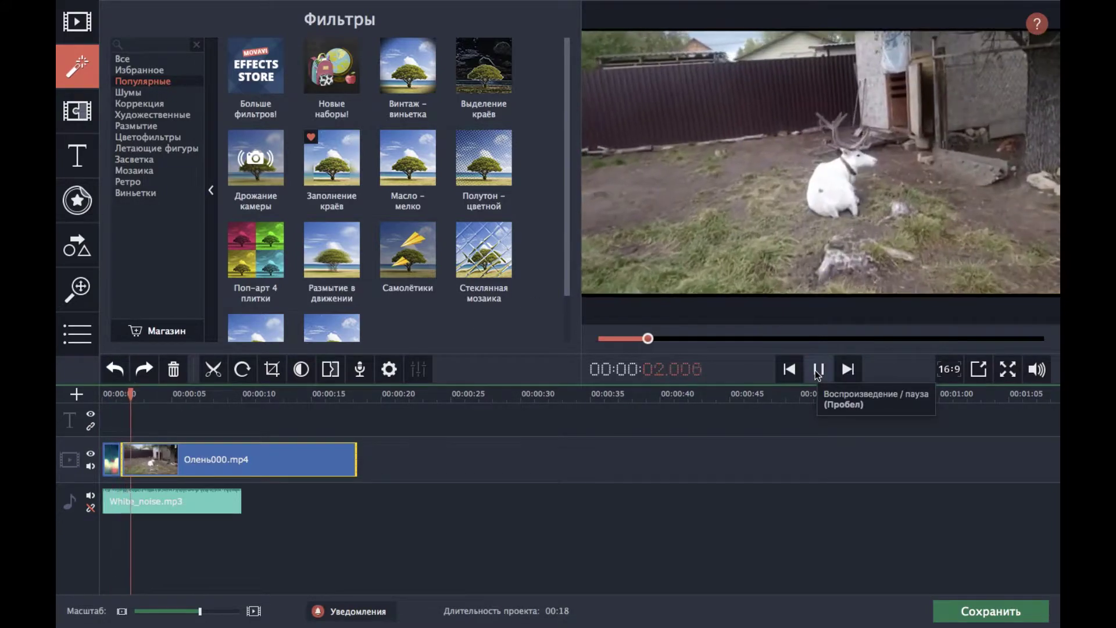
{"action": "left_click", "coordinate": [817, 371]}
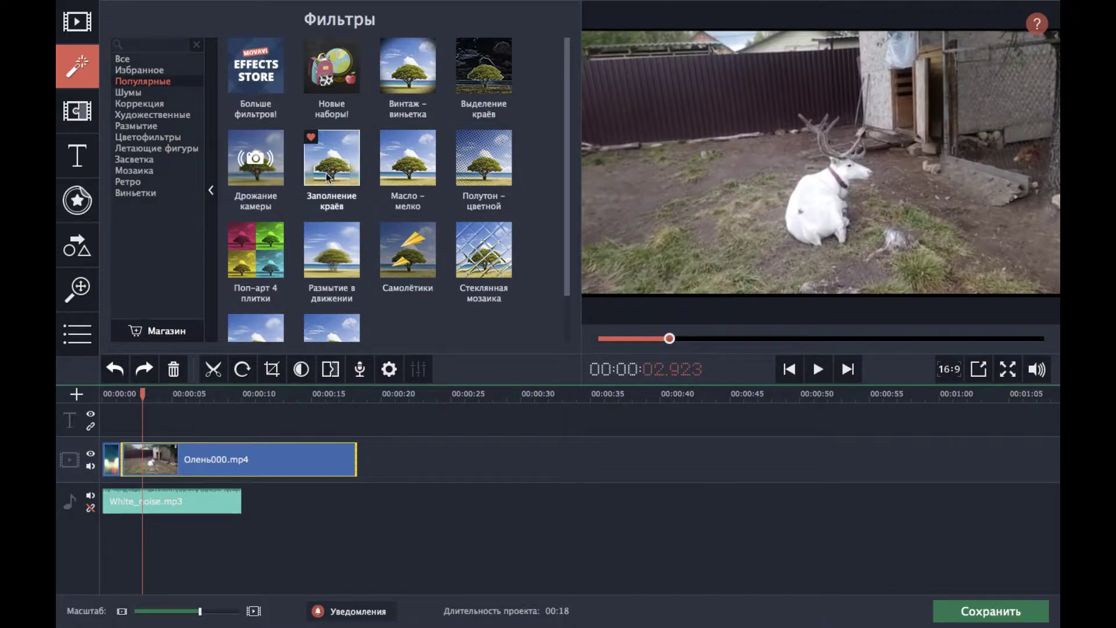
- Preview the Винтаж – виньетка filter, add it to all clips and play the result from the start
{"action": "left_click", "coordinate": [403, 57]}
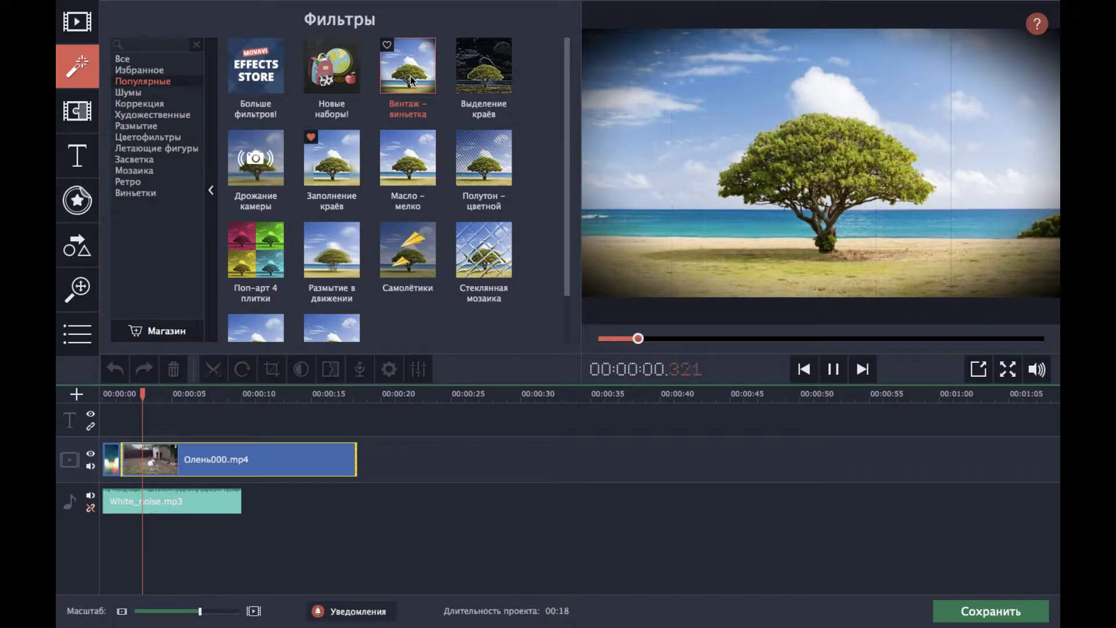
{"action": "right_click", "coordinate": [410, 72]}
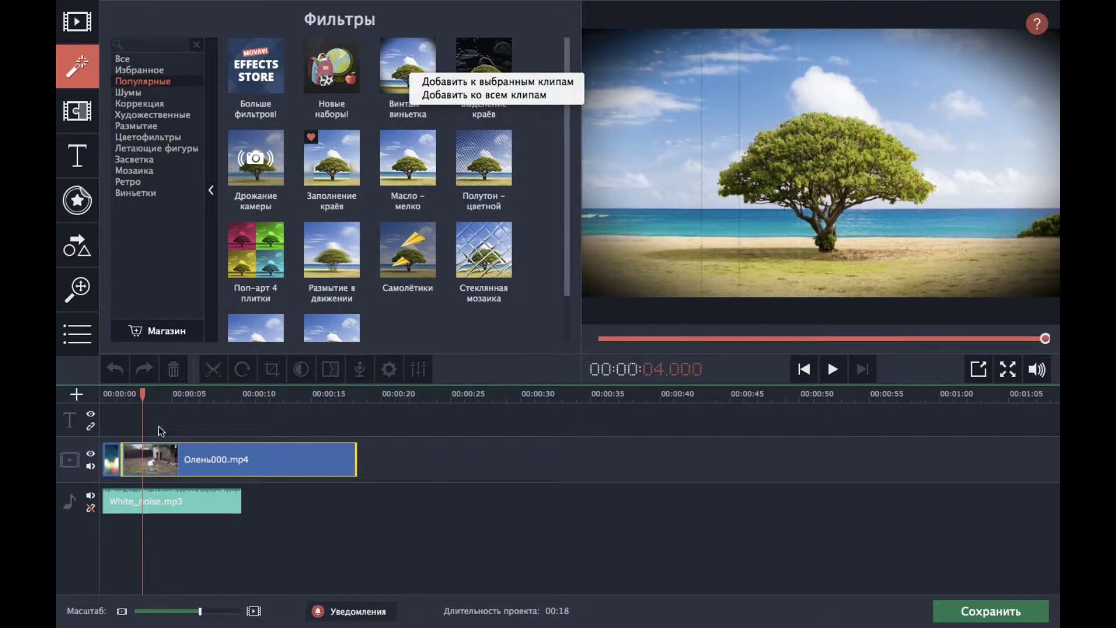
{"action": "left_click", "coordinate": [124, 400]}
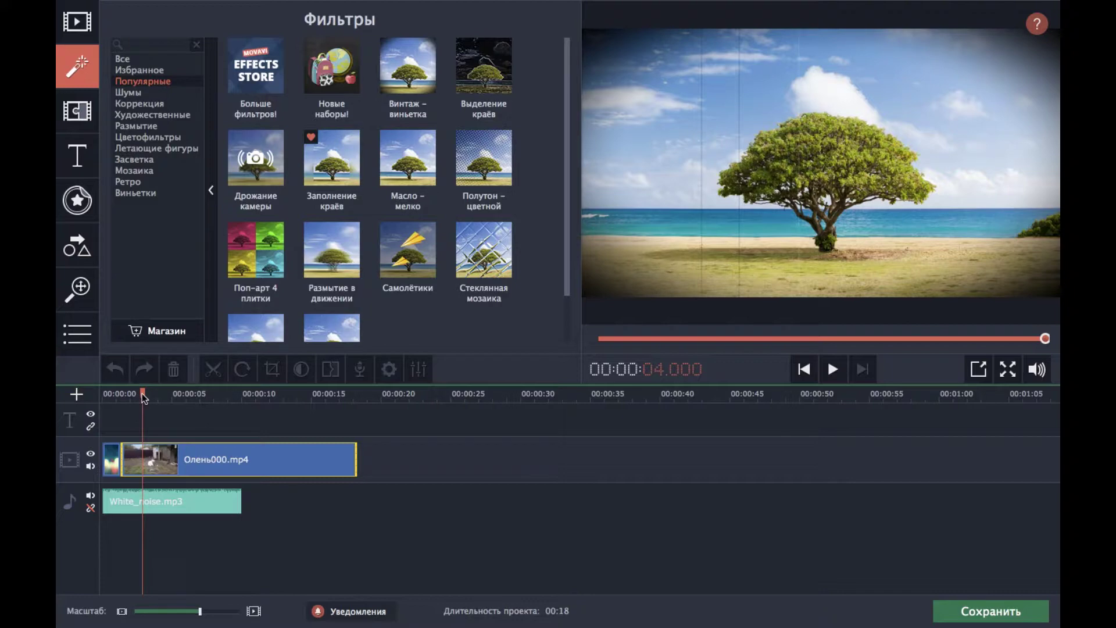
{"action": "left_click", "coordinate": [409, 100]}
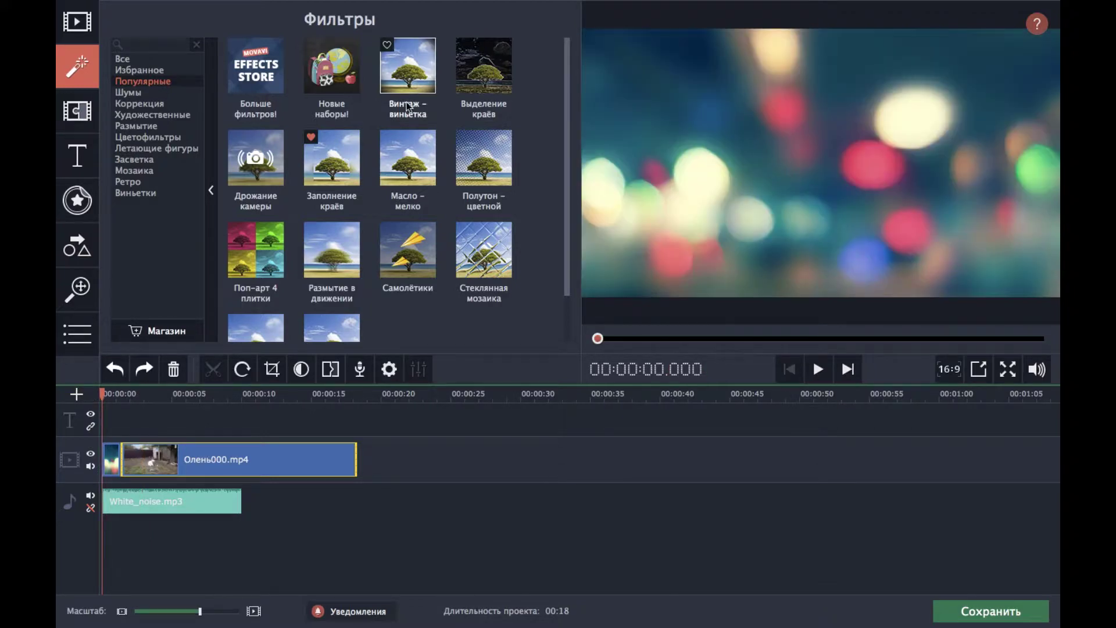
{"action": "right_click", "coordinate": [408, 76]}
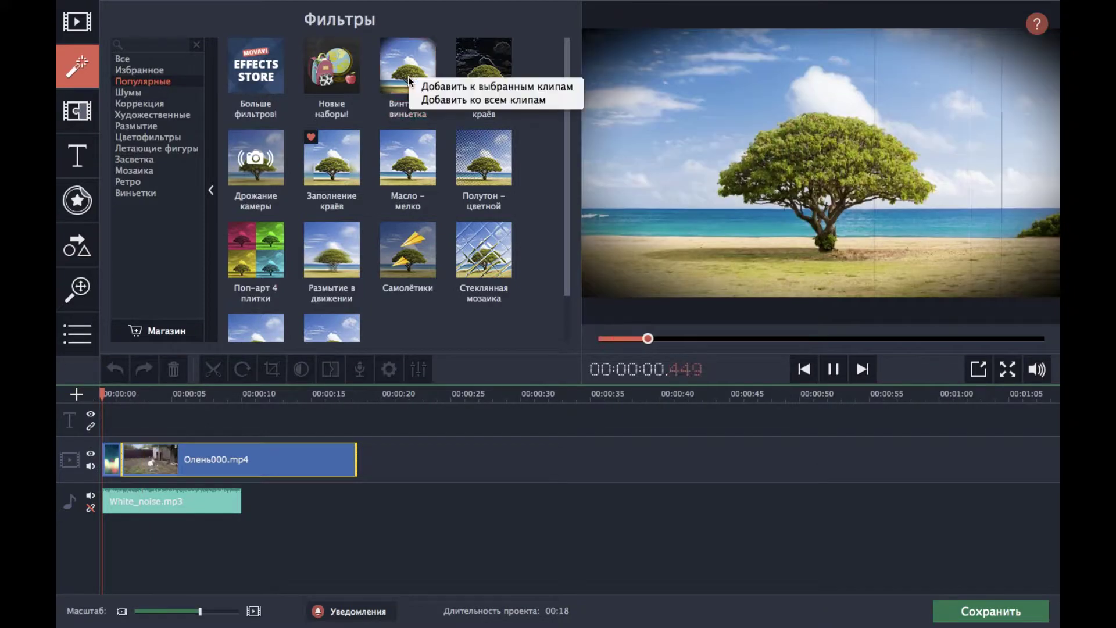
{"action": "left_click", "coordinate": [454, 99]}
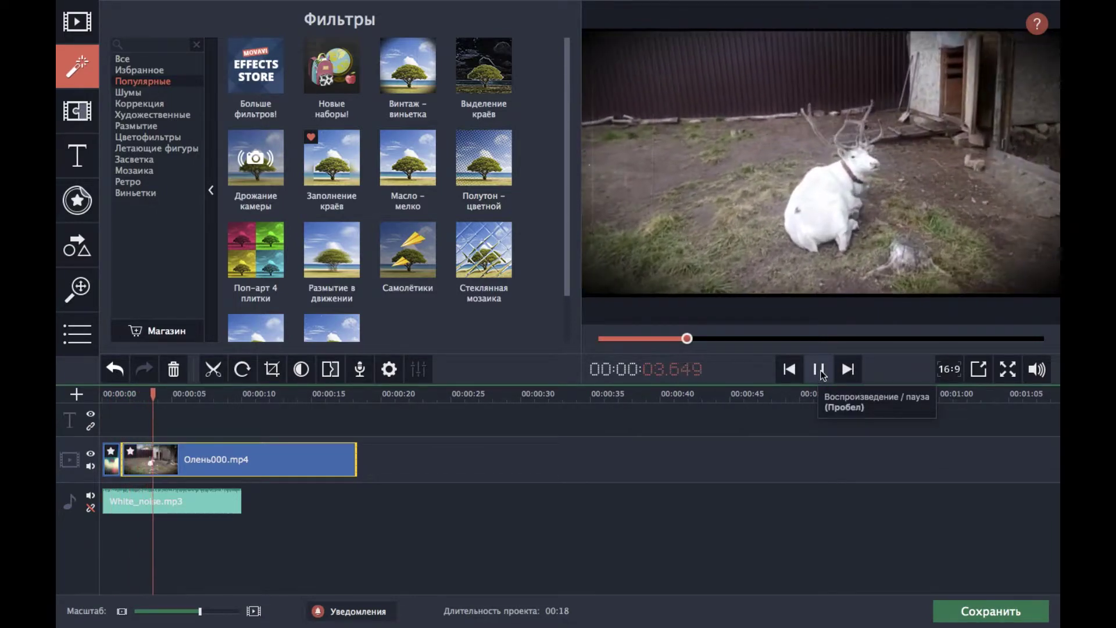
{"action": "left_click", "coordinate": [819, 369]}
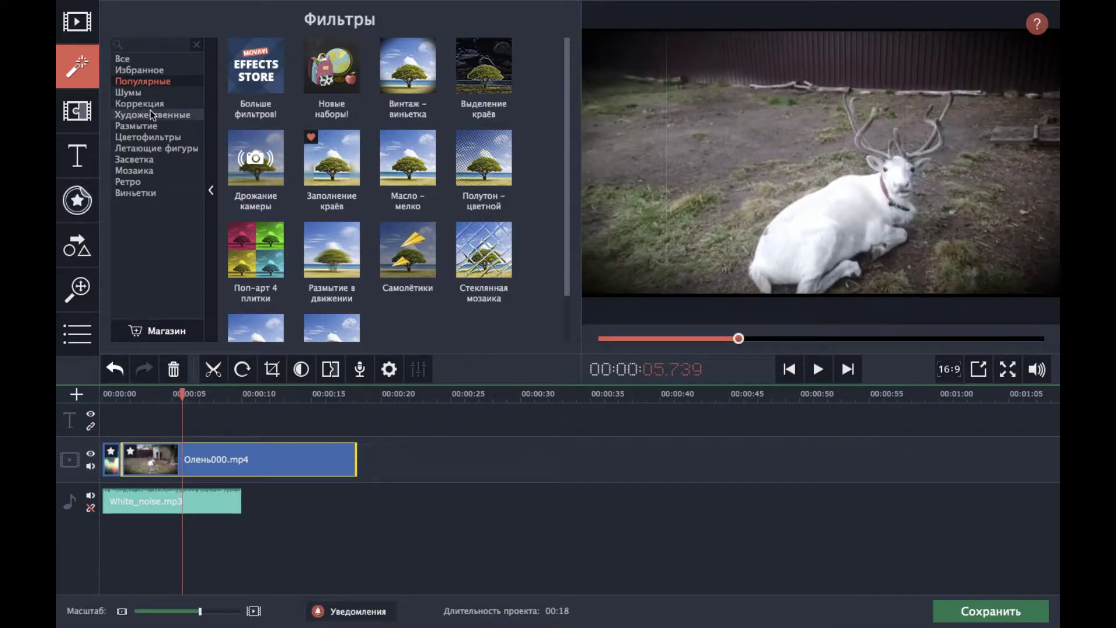
- Browse the Шумы and Коррекция filter categories and preview the Инверсия filter
{"action": "left_click", "coordinate": [135, 95]}
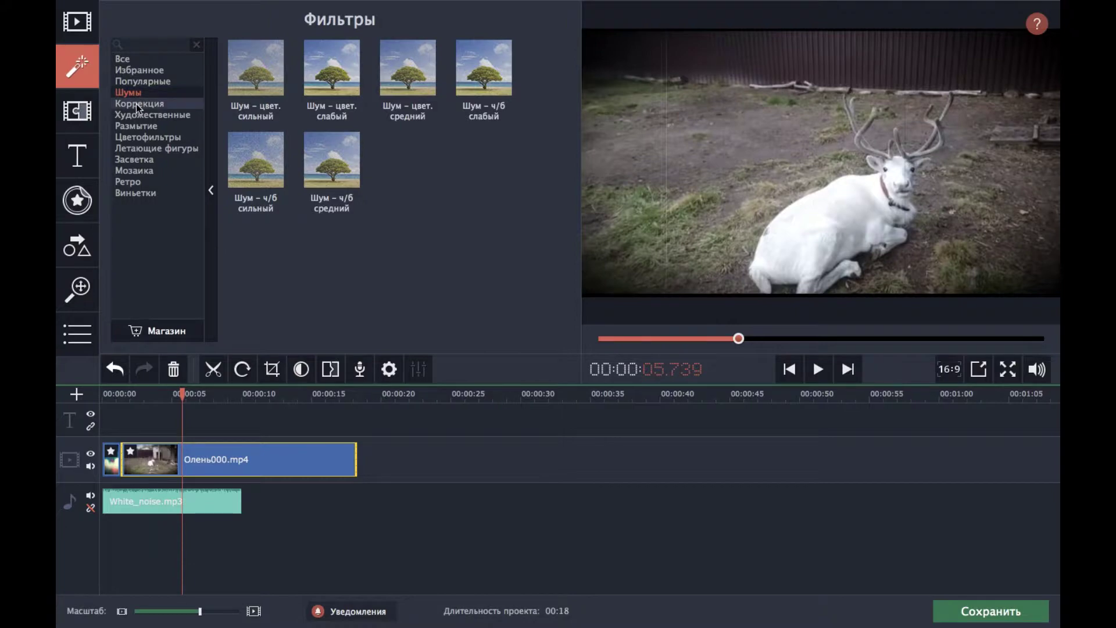
{"action": "left_click", "coordinate": [135, 103]}
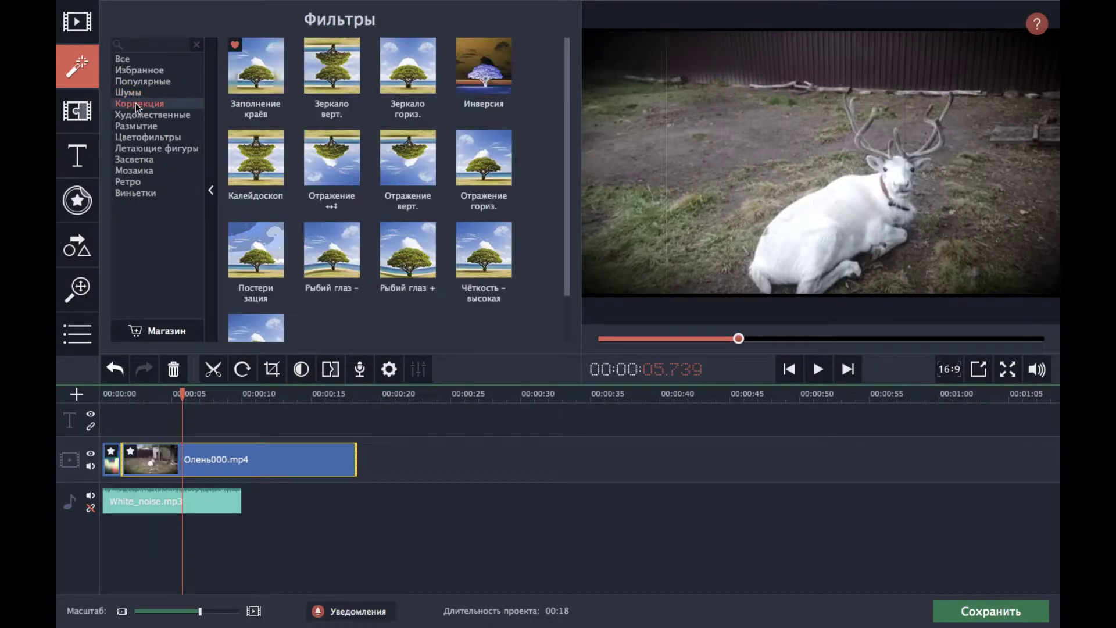
{"action": "left_click", "coordinate": [463, 85]}
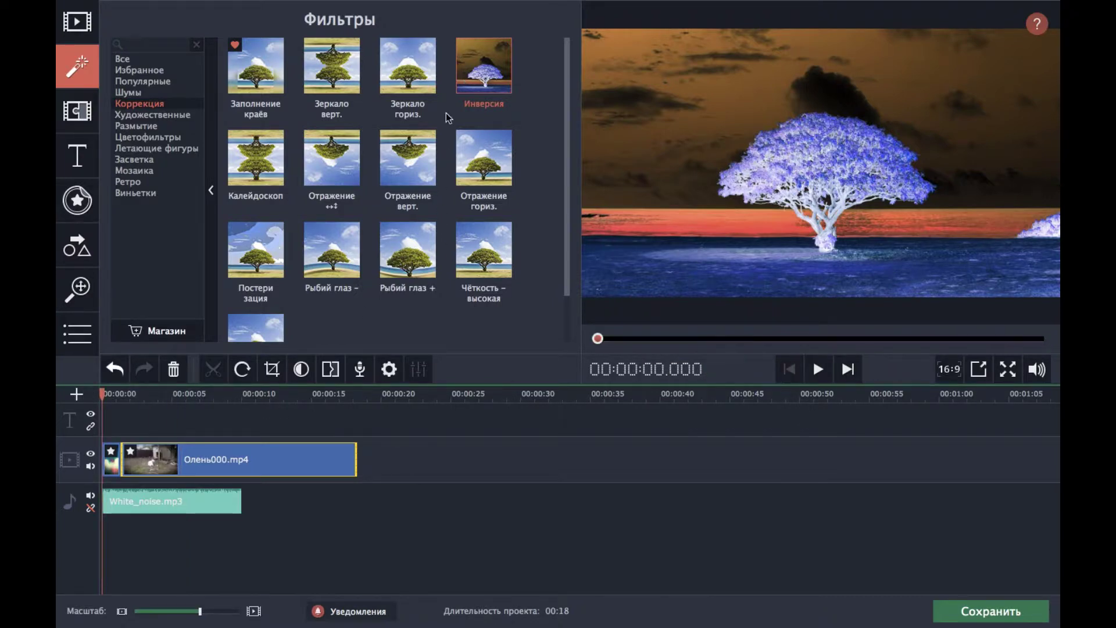
- Try the Инверсия filter on the selected Олень000.mp4 clip, play the result and undo the filter
{"action": "right_click", "coordinate": [470, 80]}
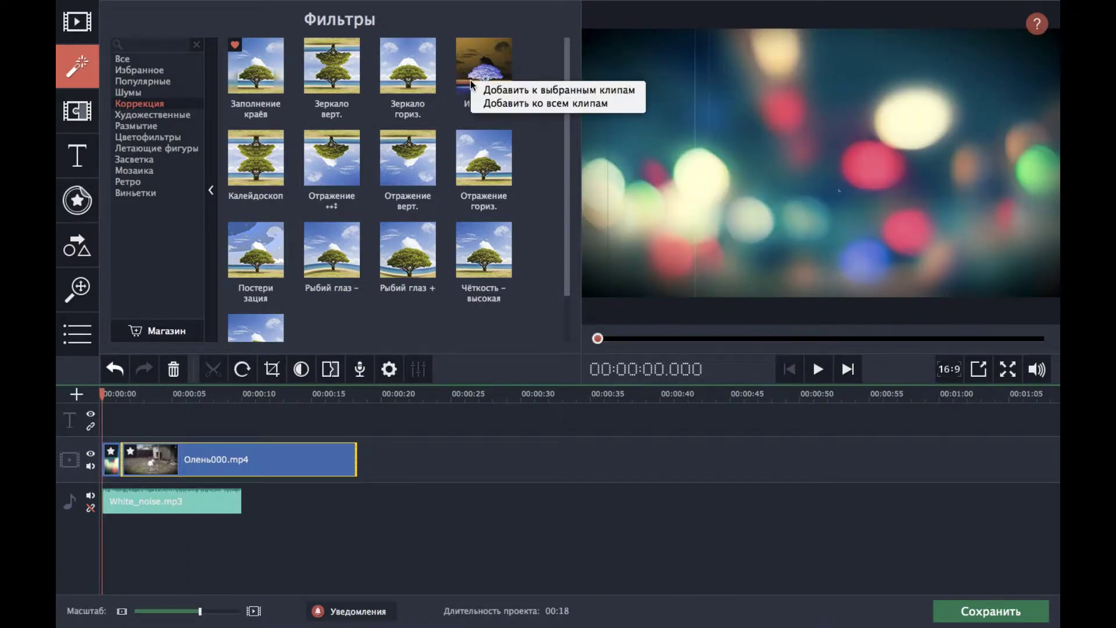
{"action": "left_click", "coordinate": [519, 92]}
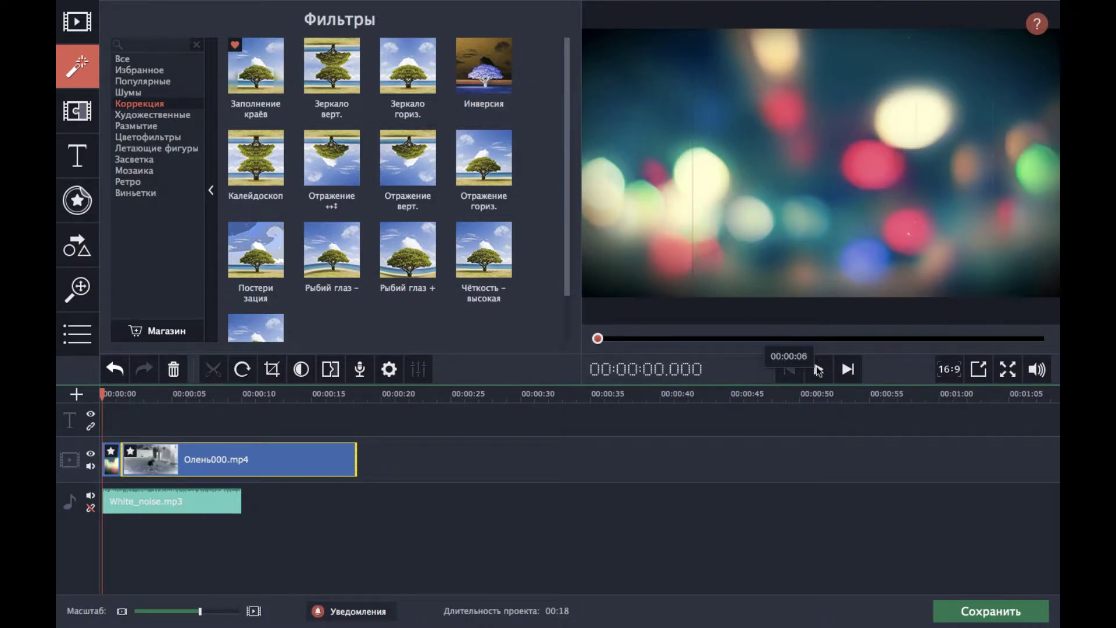
{"action": "left_click", "coordinate": [820, 369]}
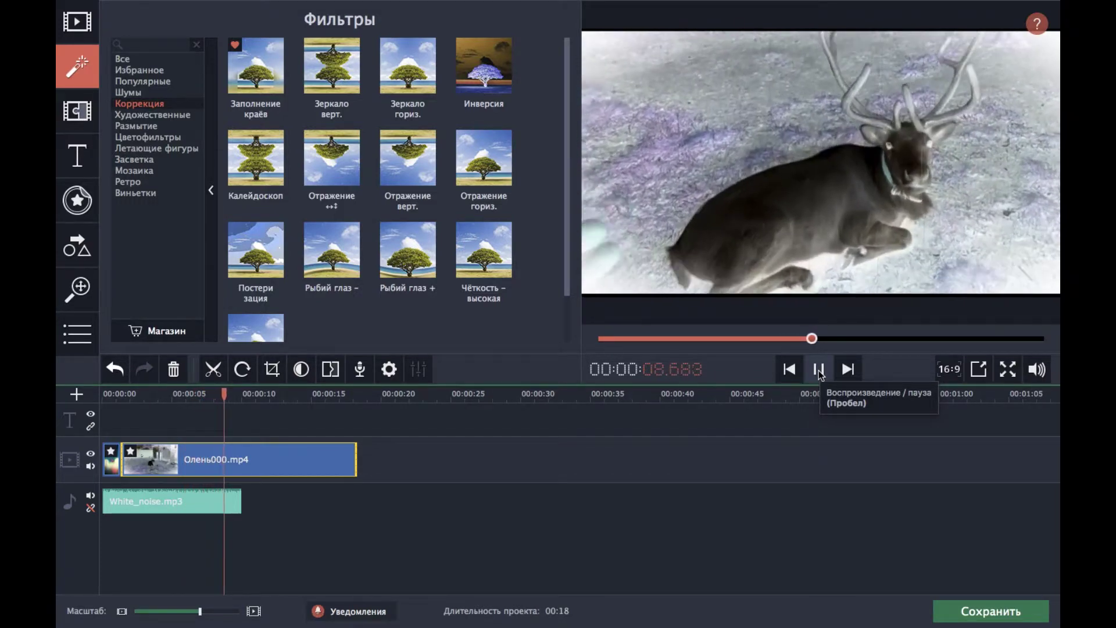
{"action": "left_click", "coordinate": [818, 369]}
{"action": "left_click", "coordinate": [114, 370]}
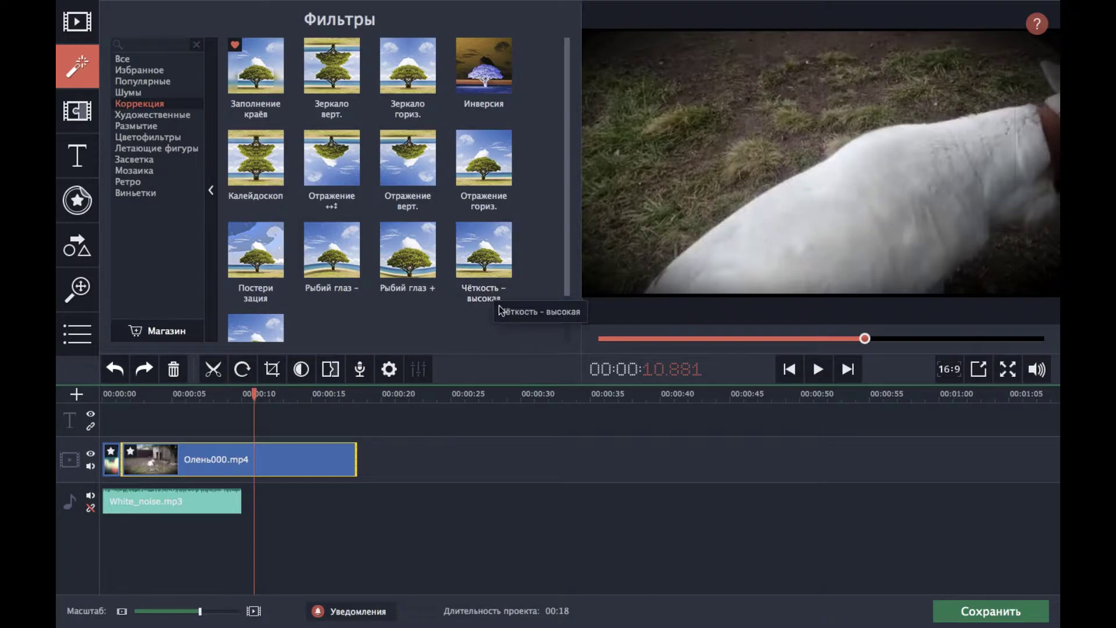
- Preview the Затемнение filter from the Художественные category and add it to all clips
{"action": "scroll", "coordinate": [568, 302], "scroll_direction": "down", "scroll_amount": 1}
{"action": "scroll", "coordinate": [567, 320], "scroll_direction": "down", "scroll_amount": 3}
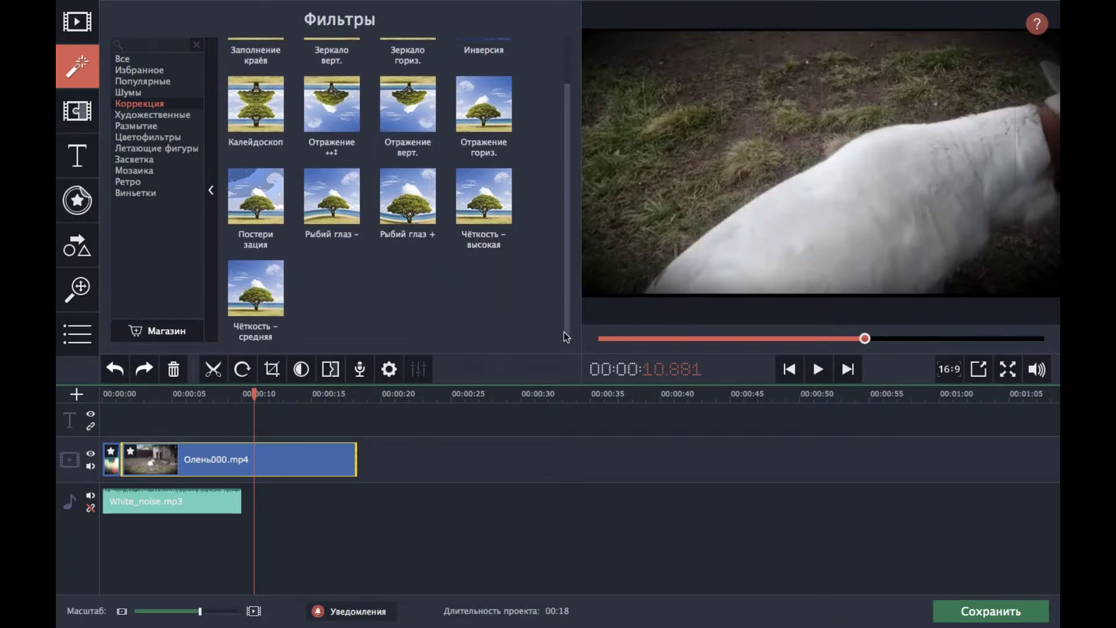
{"action": "left_click", "coordinate": [142, 115]}
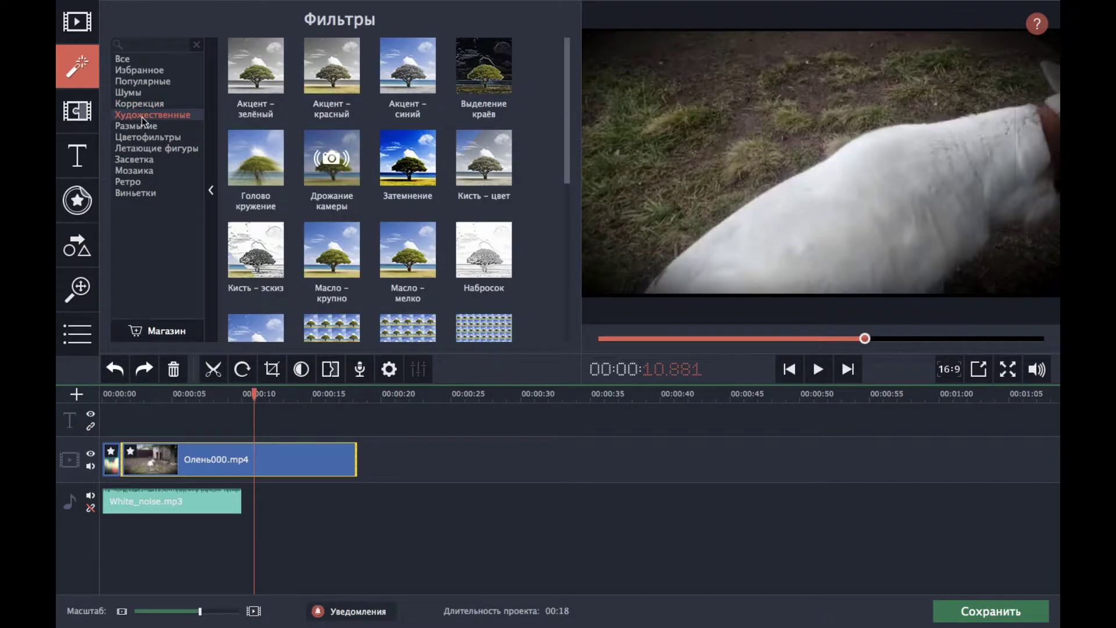
{"action": "left_click", "coordinate": [417, 177]}
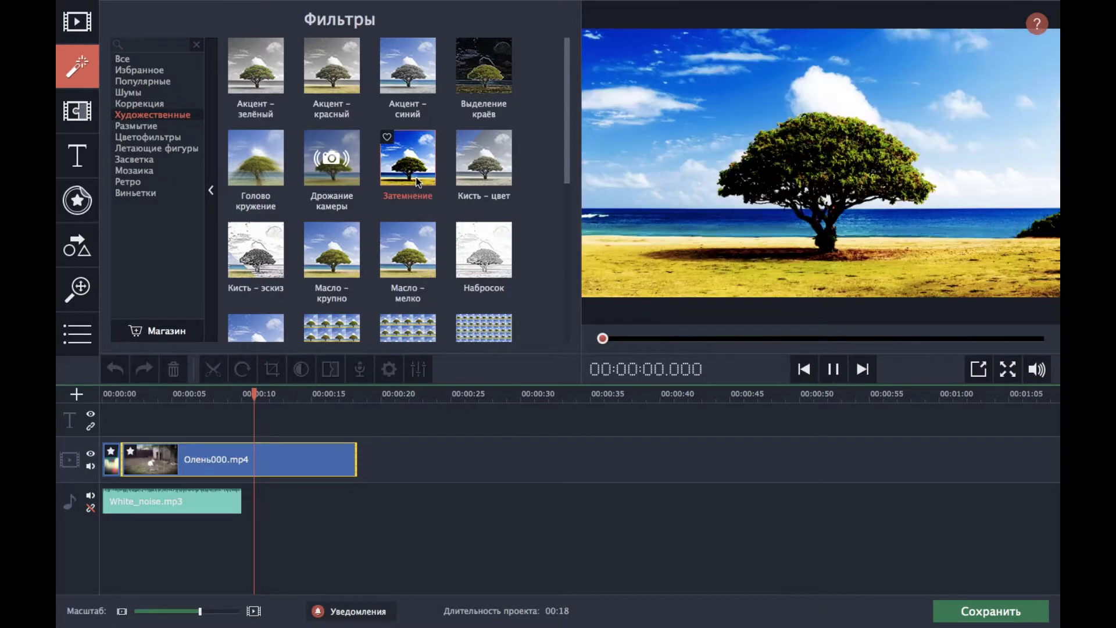
{"action": "right_click", "coordinate": [410, 170]}
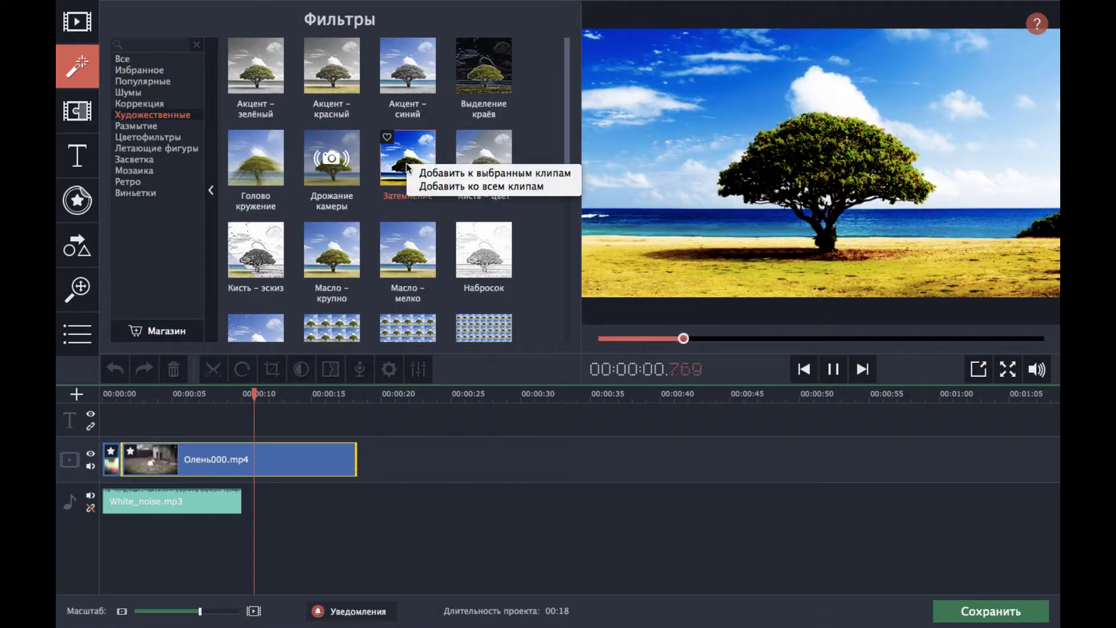
{"action": "left_click", "coordinate": [452, 185]}
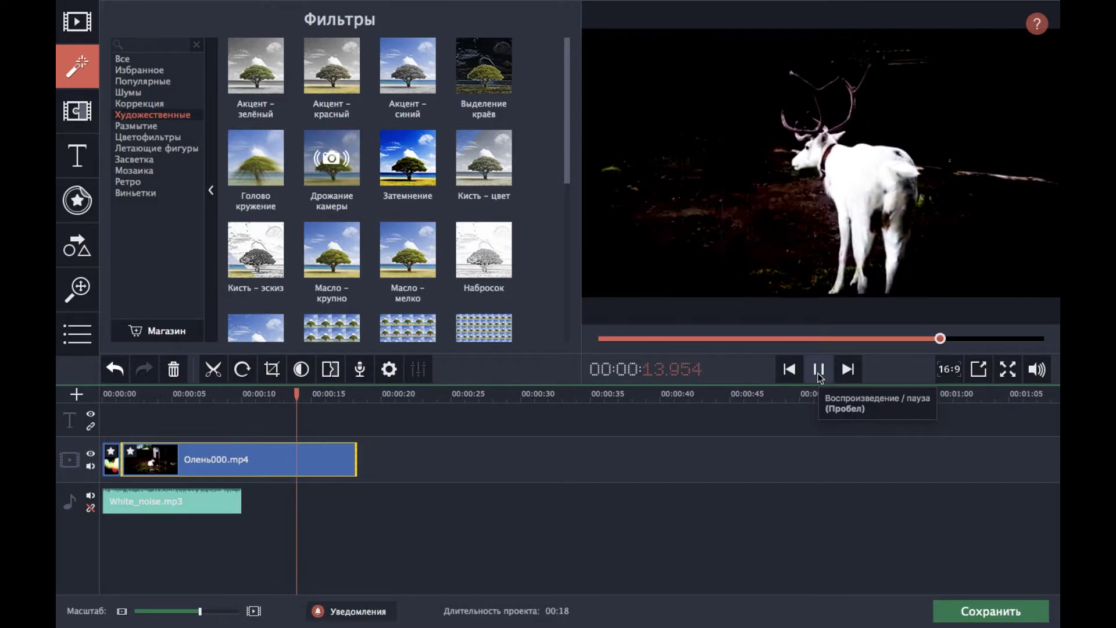
- Play the project from the start to check the Затемнение filter, pausing partway through the reindeer clip
{"action": "left_click", "coordinate": [819, 372]}
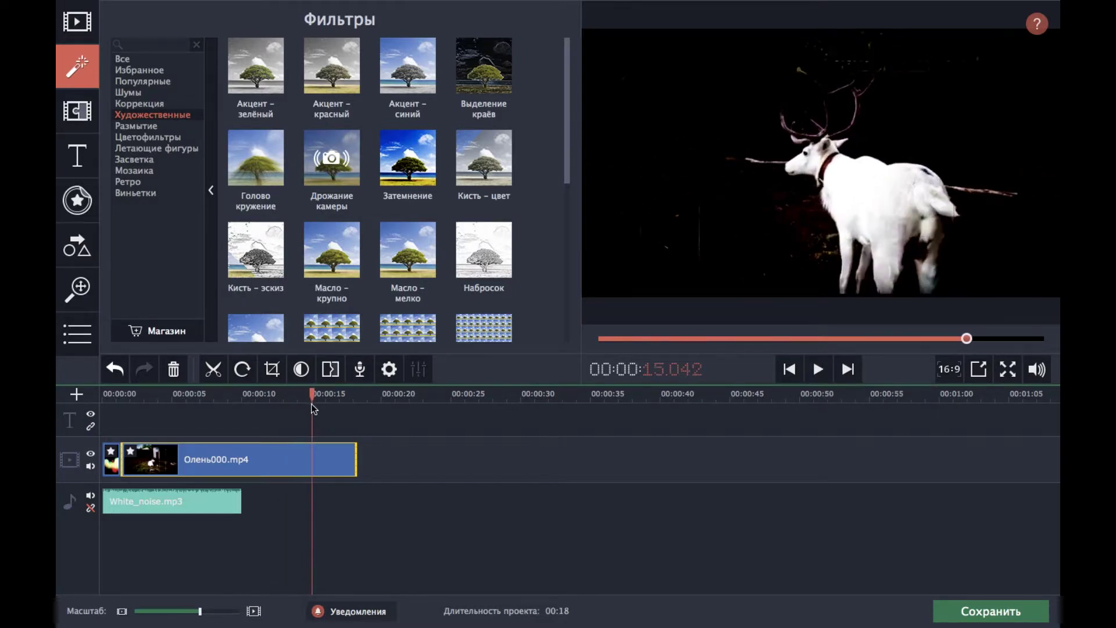
{"action": "left_click_drag", "start_coordinate": [313, 394], "coordinate": [102, 395]}
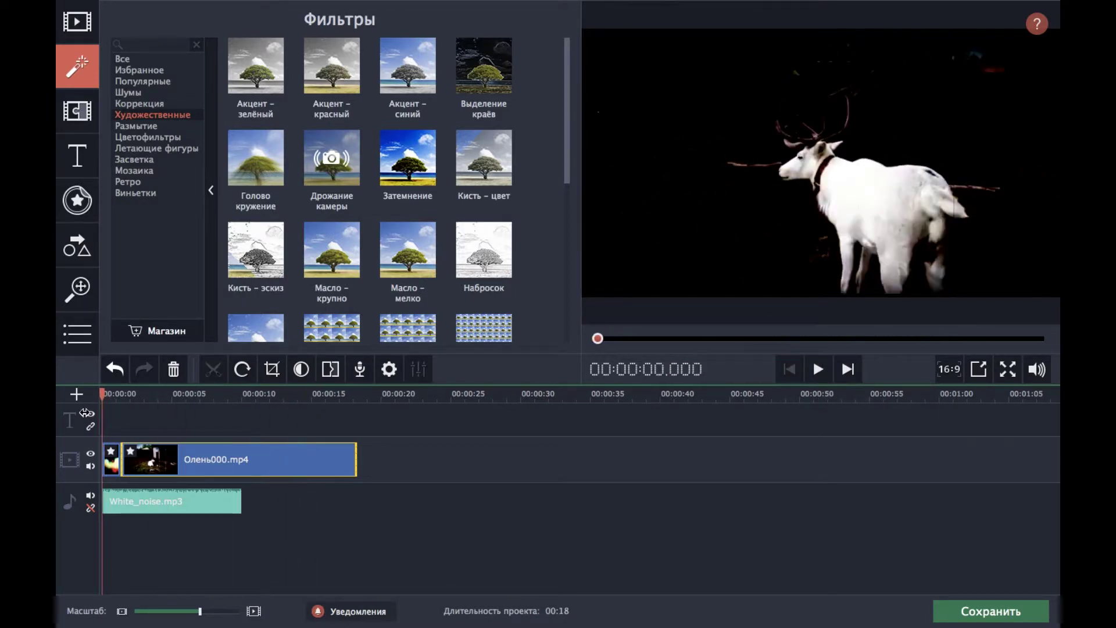
{"action": "left_click", "coordinate": [819, 370]}
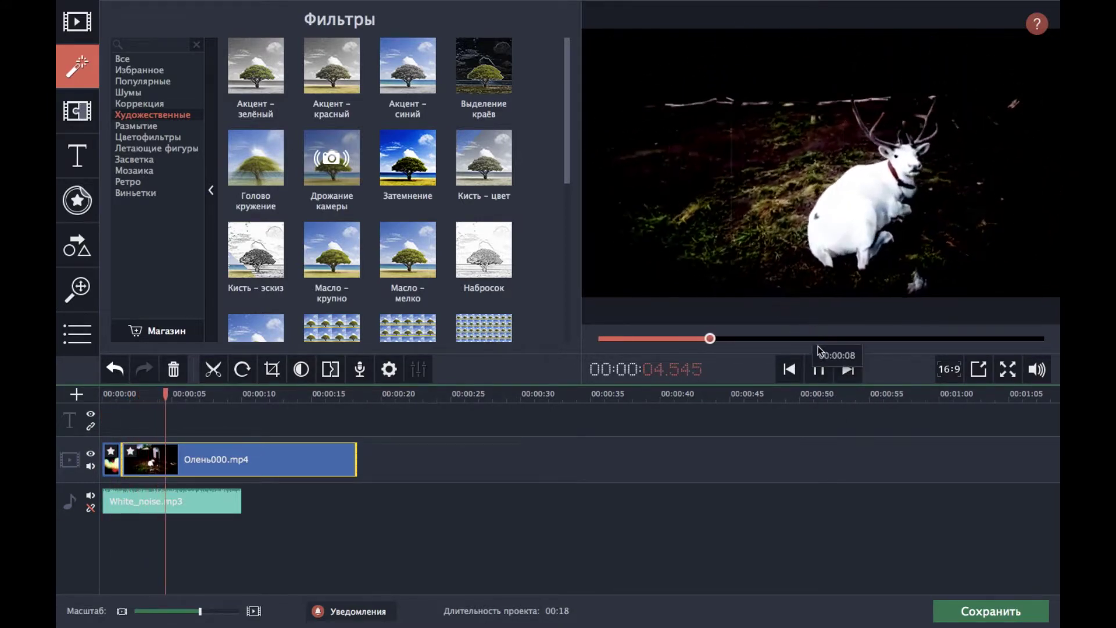
{"action": "left_click", "coordinate": [818, 372]}
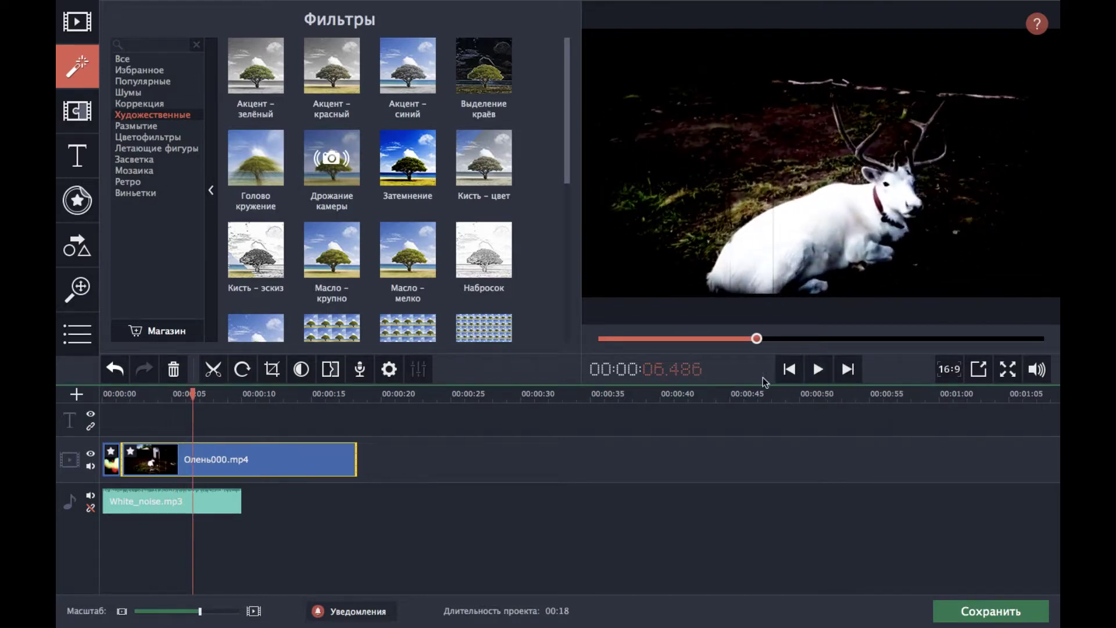
- Browse the Размытие, Летающие фигуры and Цветофильтры filter categories and preview Ван Гог, Буден and Айвазовский
{"action": "left_click", "coordinate": [141, 126]}
{"action": "left_click", "coordinate": [137, 143]}
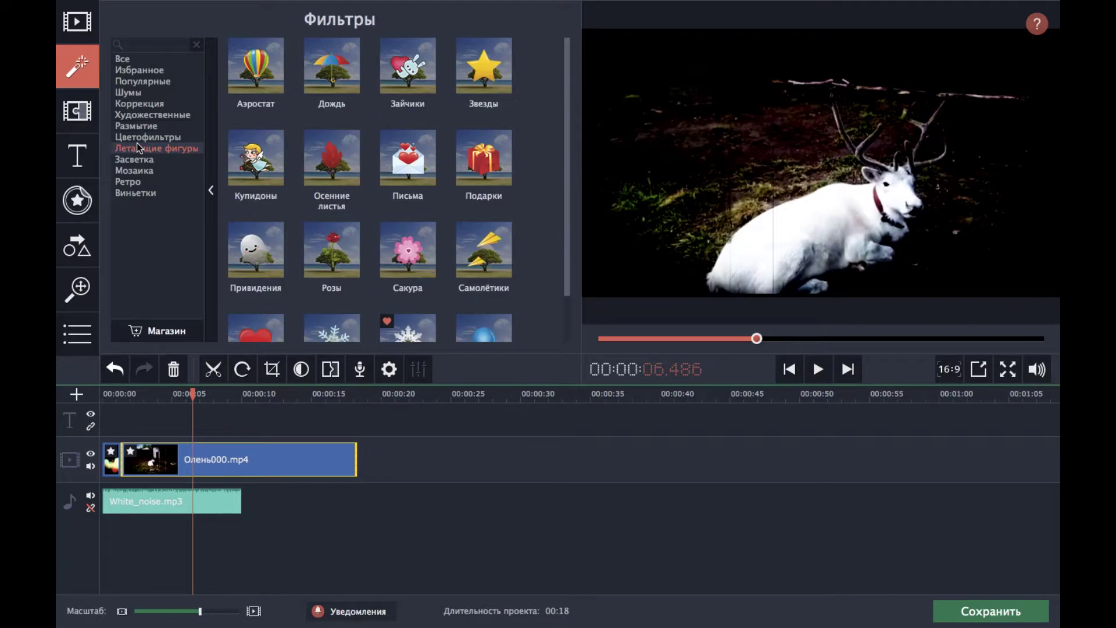
{"action": "left_click", "coordinate": [138, 138]}
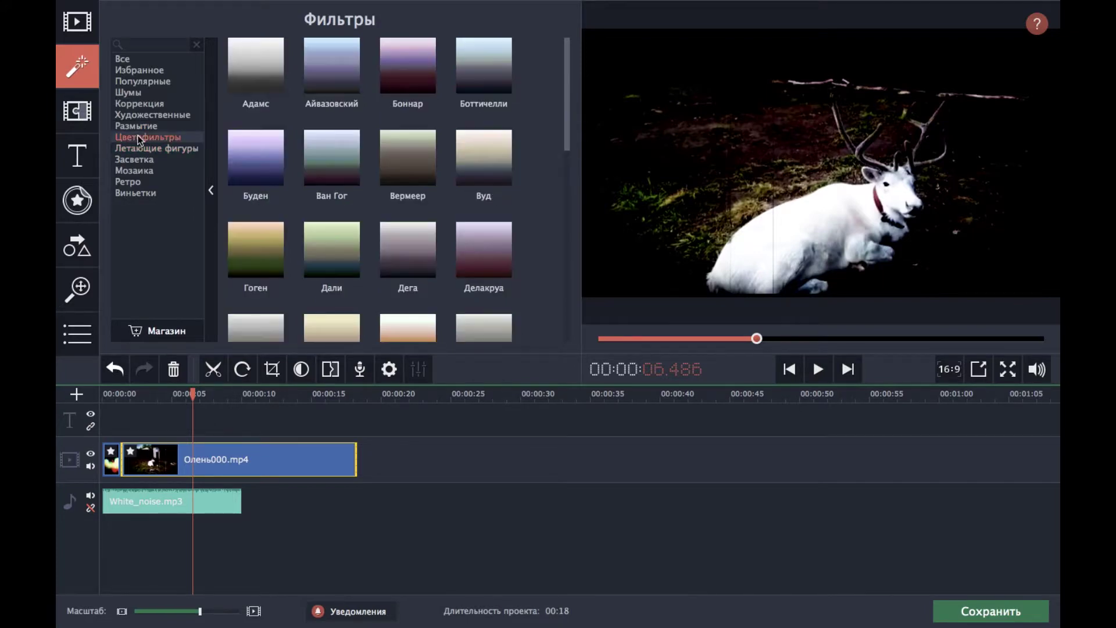
{"action": "left_click", "coordinate": [320, 158]}
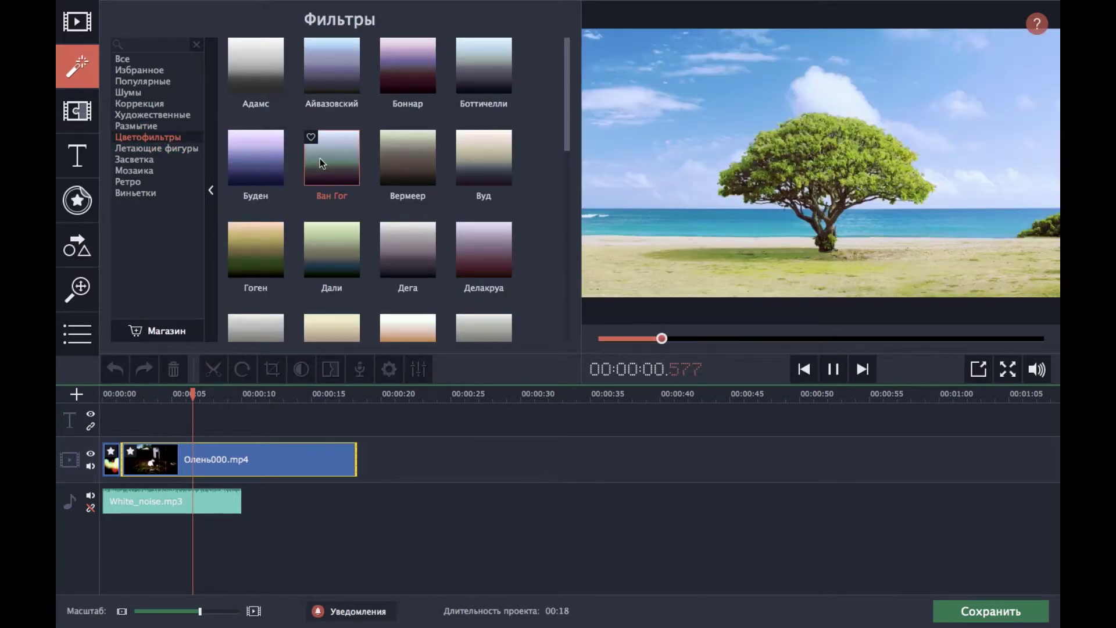
{"action": "left_click", "coordinate": [238, 138]}
{"action": "left_click", "coordinate": [337, 75]}
- Preview the Боннар colour filter, add it to the selected Олень000.mp4 clip and play the result
{"action": "left_click", "coordinate": [399, 70]}
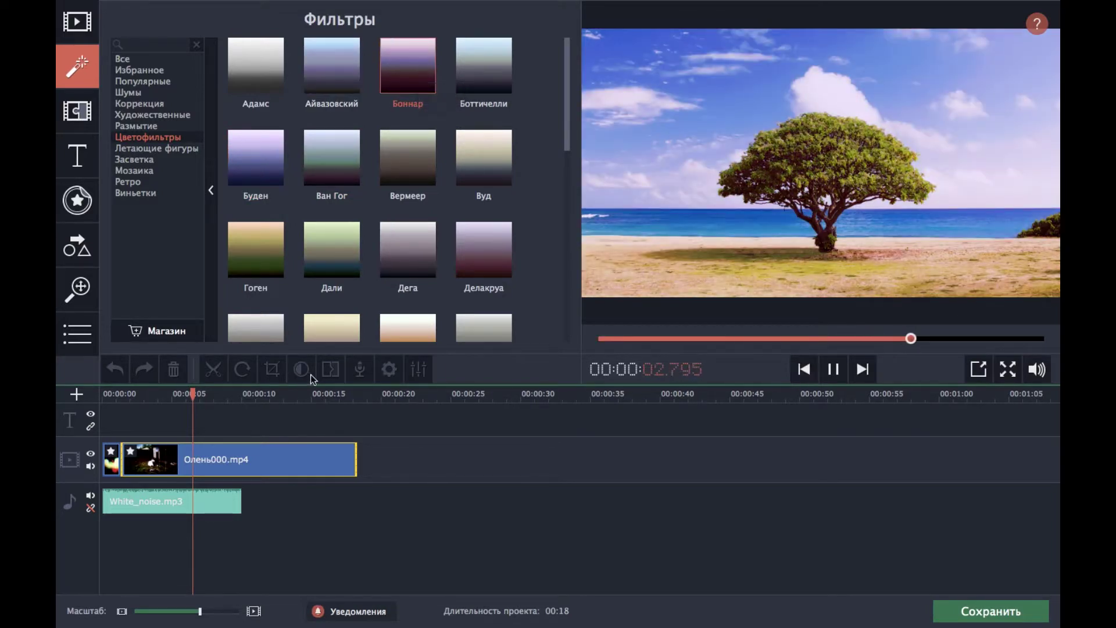
{"action": "right_click", "coordinate": [389, 72]}
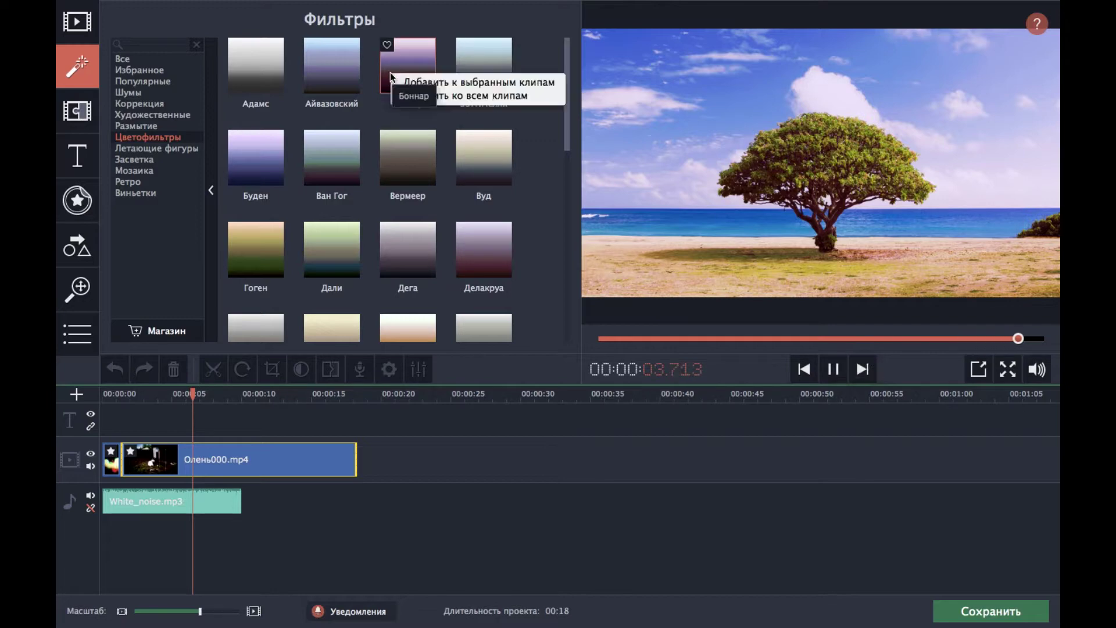
{"action": "left_click", "coordinate": [430, 83]}
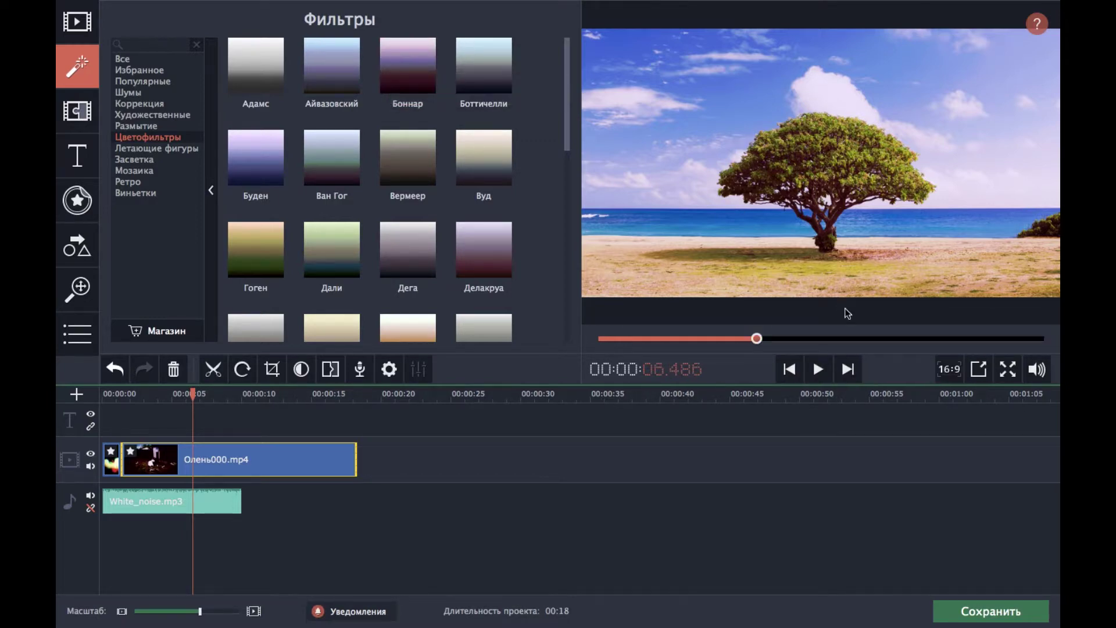
{"action": "left_click", "coordinate": [817, 375]}
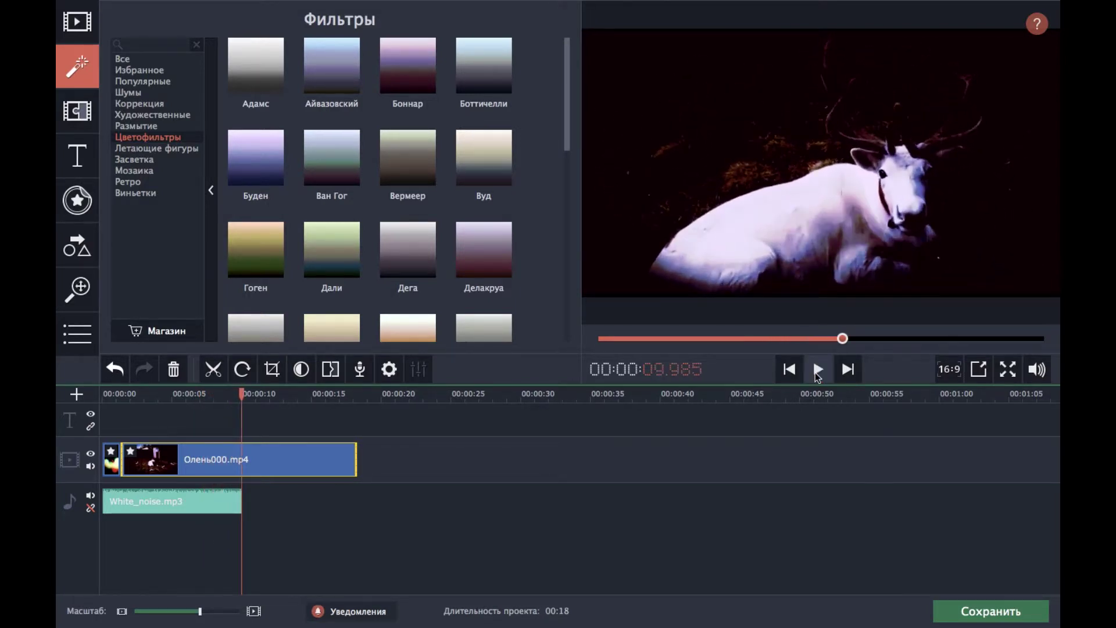
- Preview the Жалюзи ↓ transition and add it after the current Олень000.mp4 clip
{"action": "left_click", "coordinate": [77, 111]}
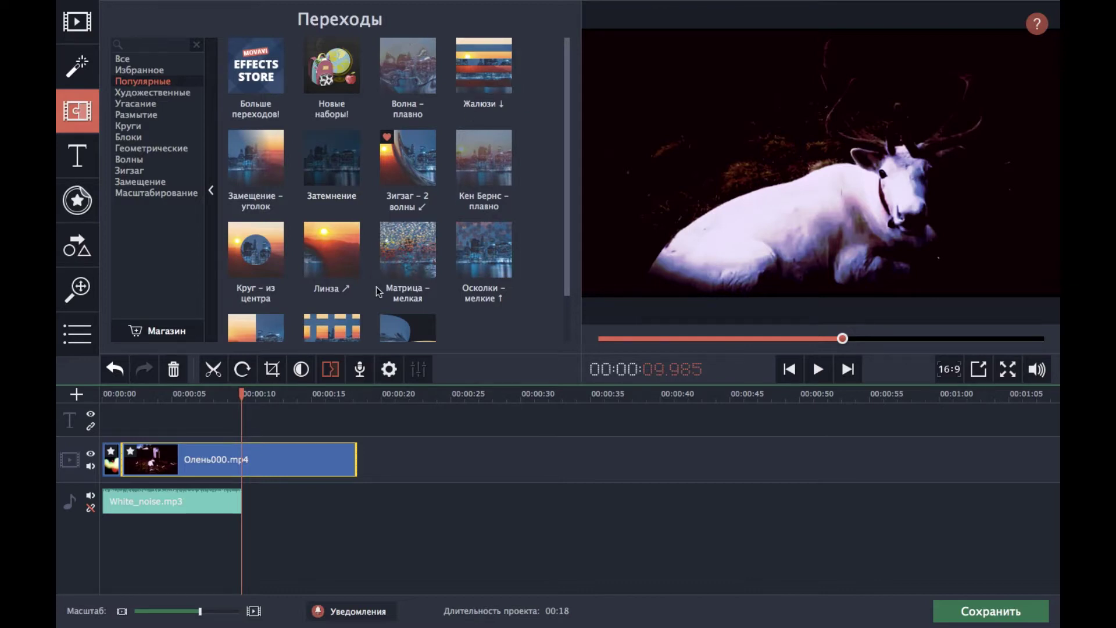
{"action": "left_click", "coordinate": [473, 75]}
{"action": "right_click", "coordinate": [473, 74]}
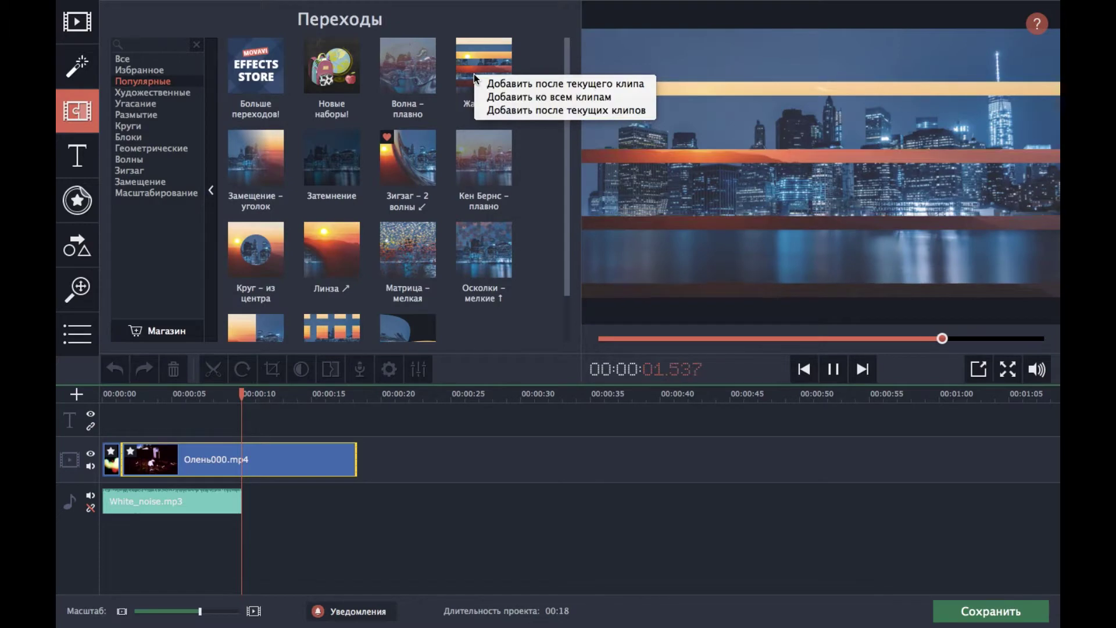
{"action": "left_click", "coordinate": [581, 88]}
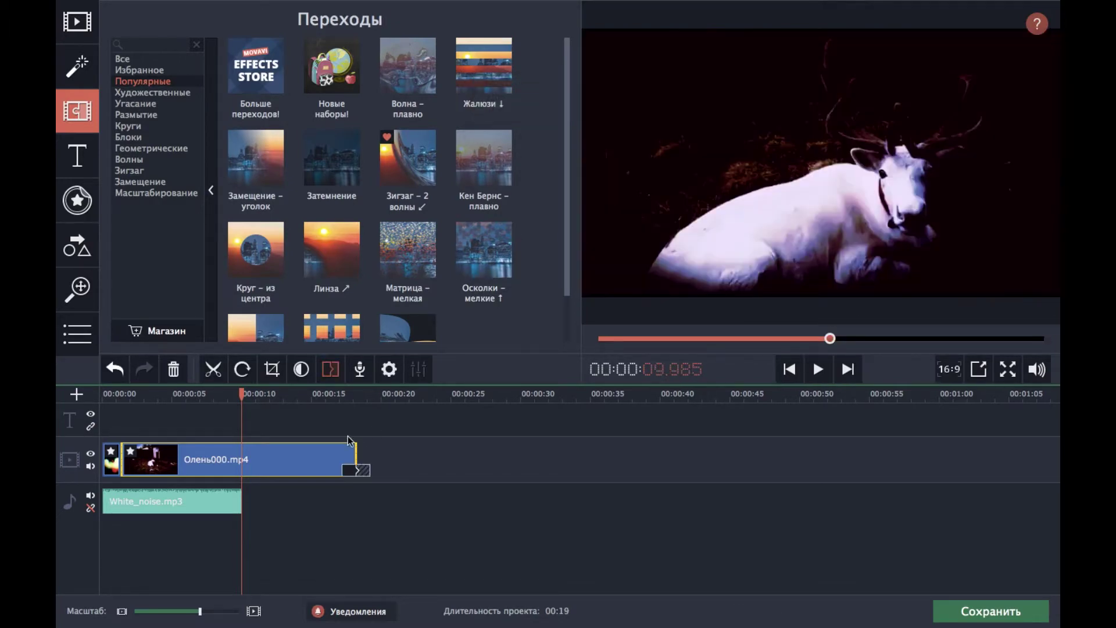
- Play the end of the project to check the transition, then replay from the middle of the reindeer clip
{"action": "left_click_drag", "start_coordinate": [239, 395], "coordinate": [339, 395]}
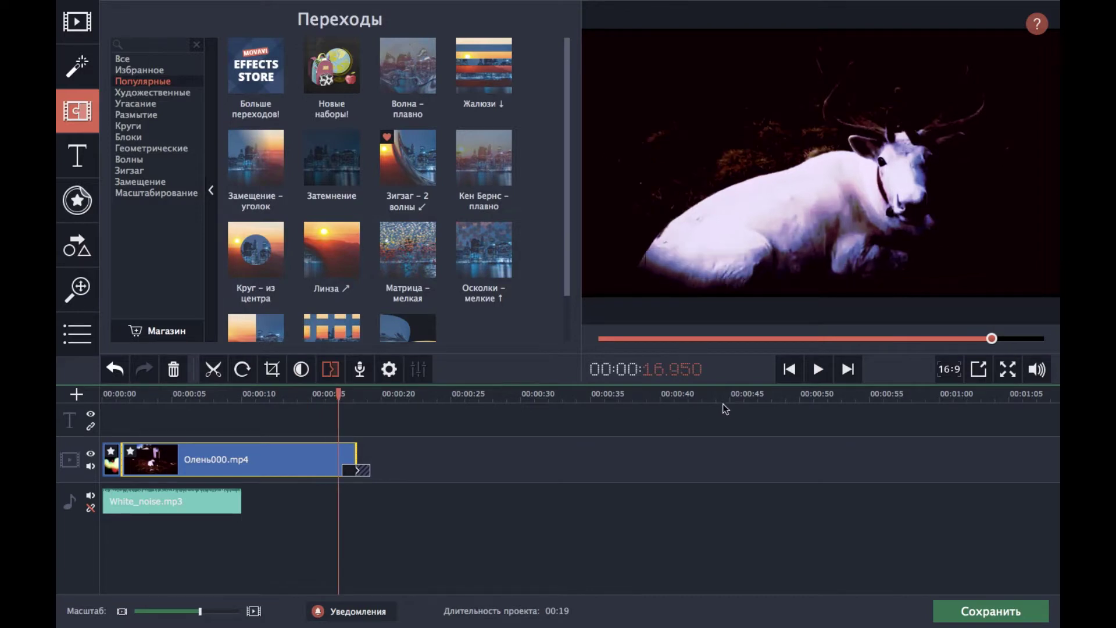
{"action": "left_click", "coordinate": [826, 366]}
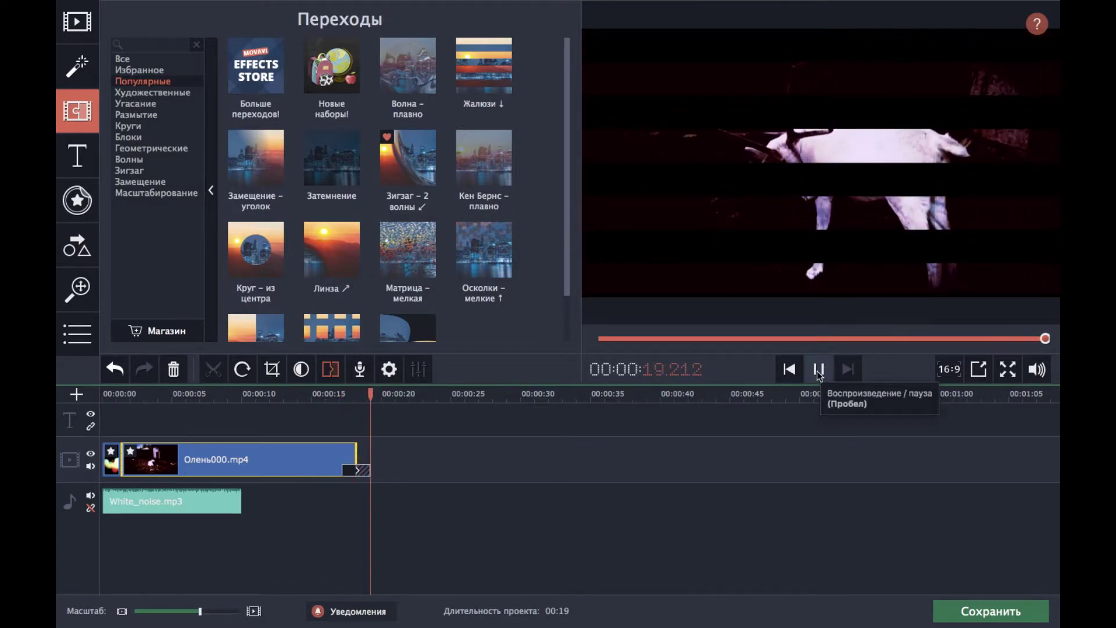
{"action": "left_click", "coordinate": [818, 370]}
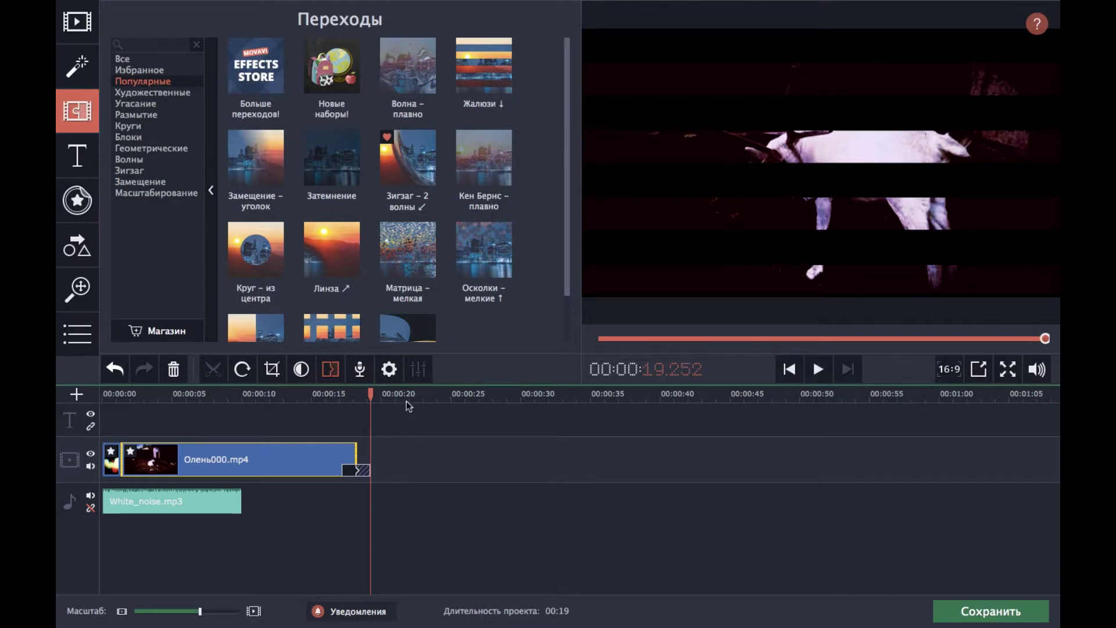
{"action": "left_click_drag", "start_coordinate": [371, 394], "coordinate": [219, 394]}
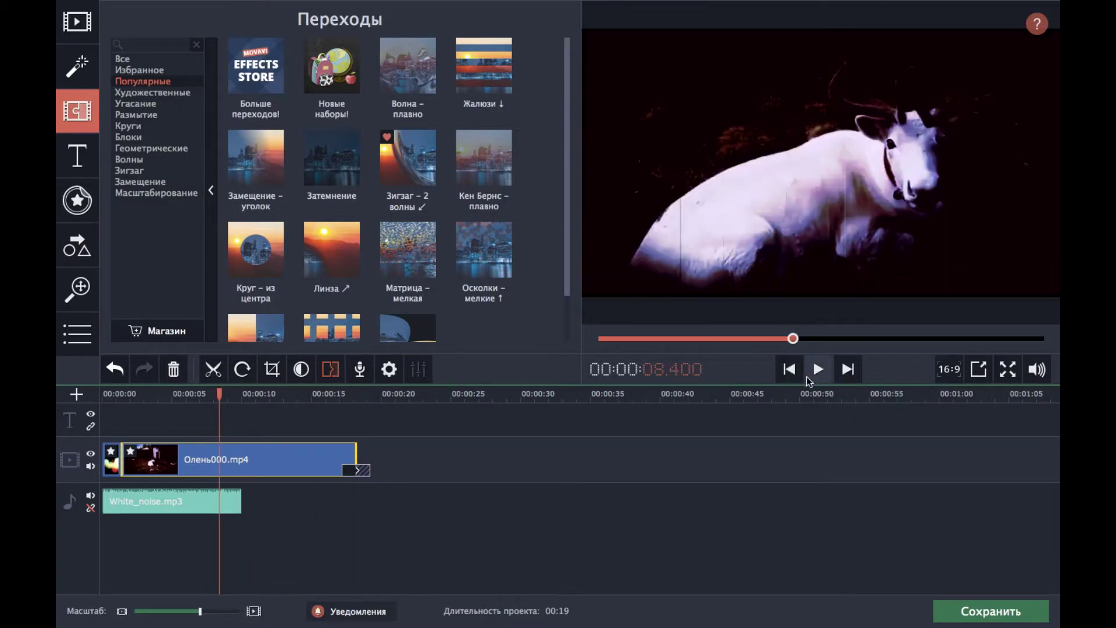
{"action": "left_click", "coordinate": [817, 377]}
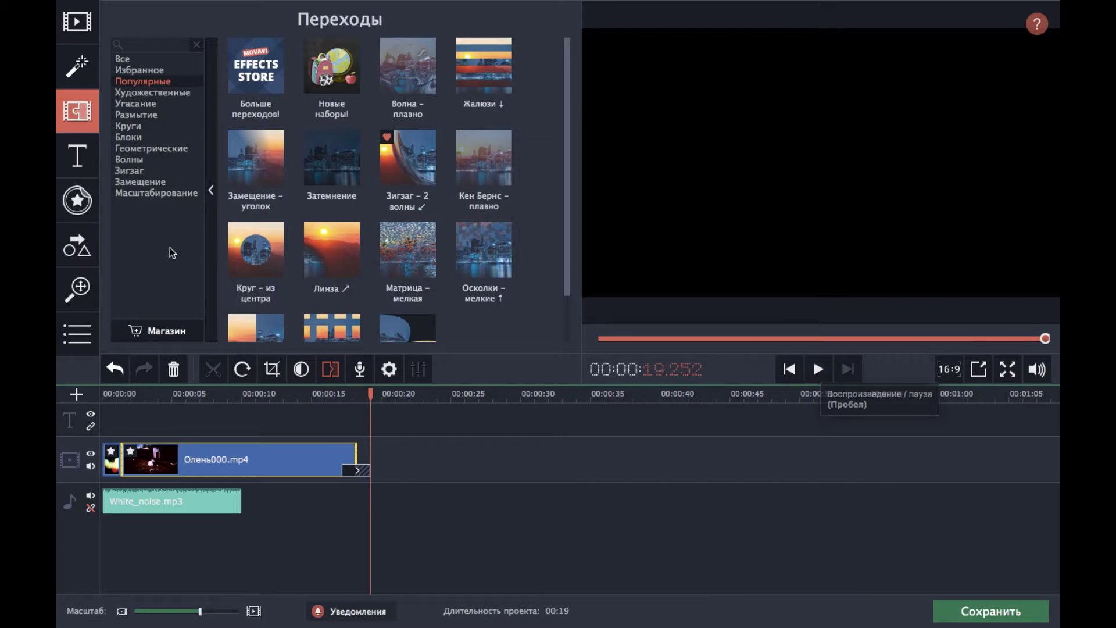
- Look through the available titles and stickers, dismissing the hints that cover them
{"action": "left_click", "coordinate": [80, 157]}
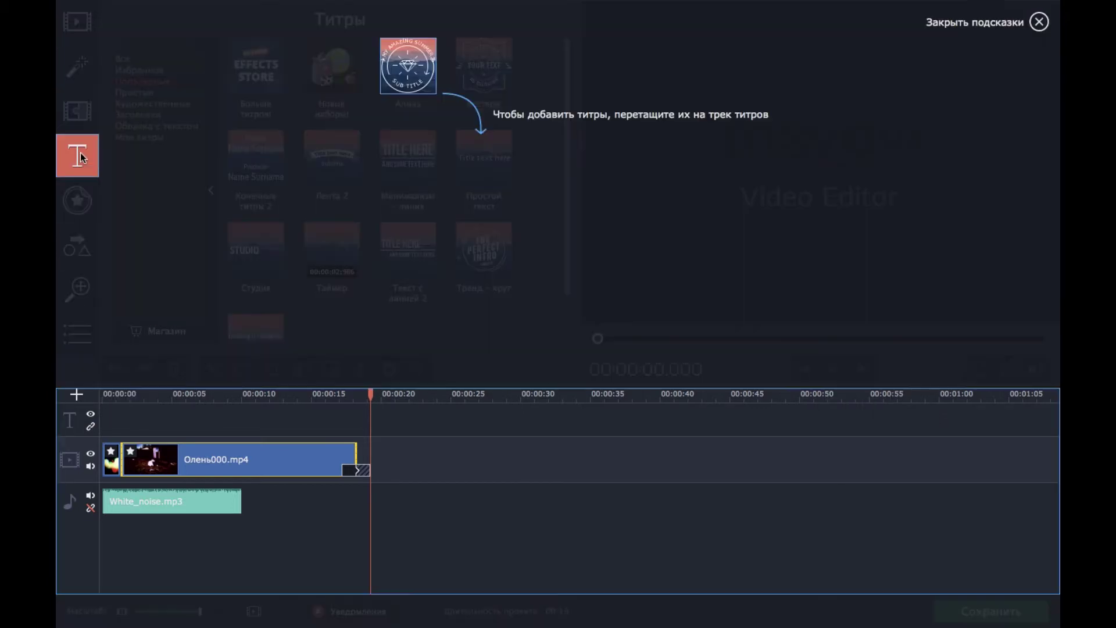
{"action": "left_click", "coordinate": [80, 194]}
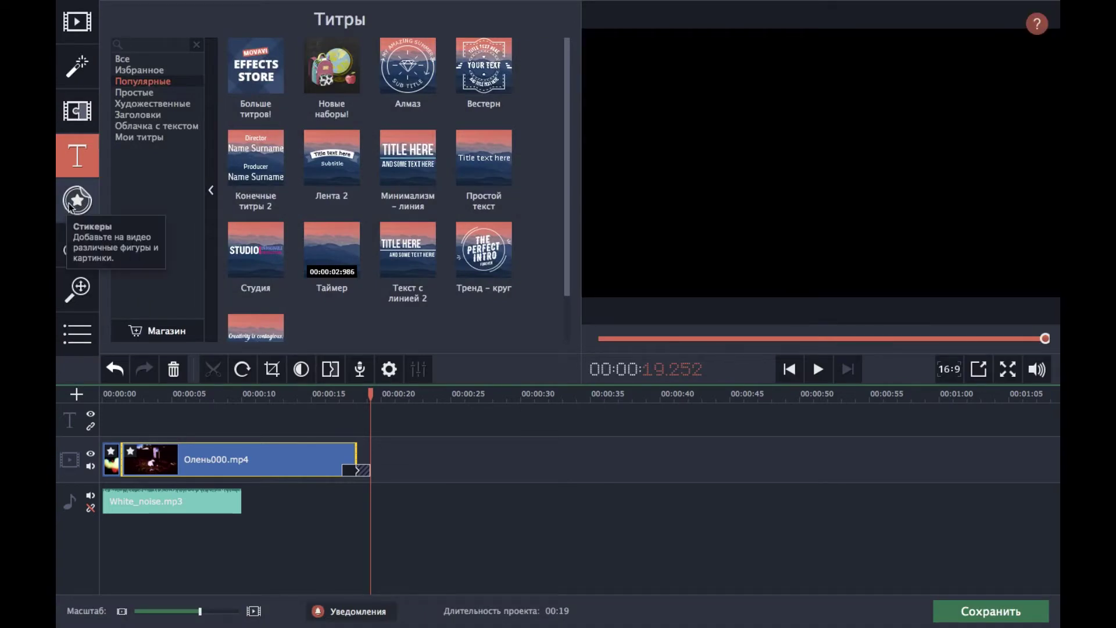
{"action": "left_click", "coordinate": [70, 206]}
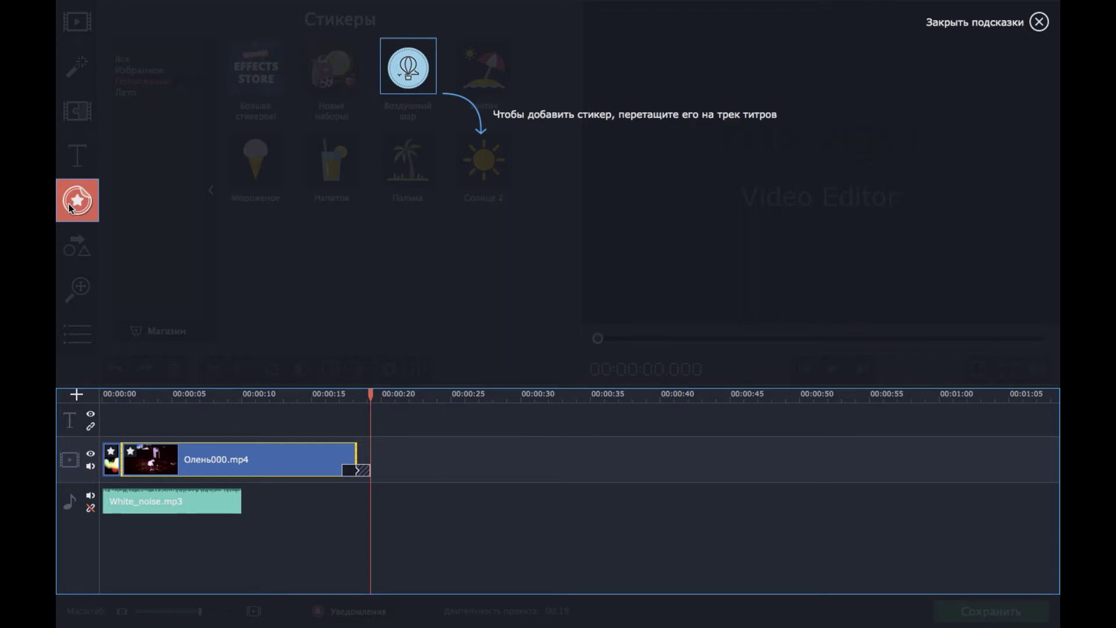
{"action": "left_click", "coordinate": [80, 215]}
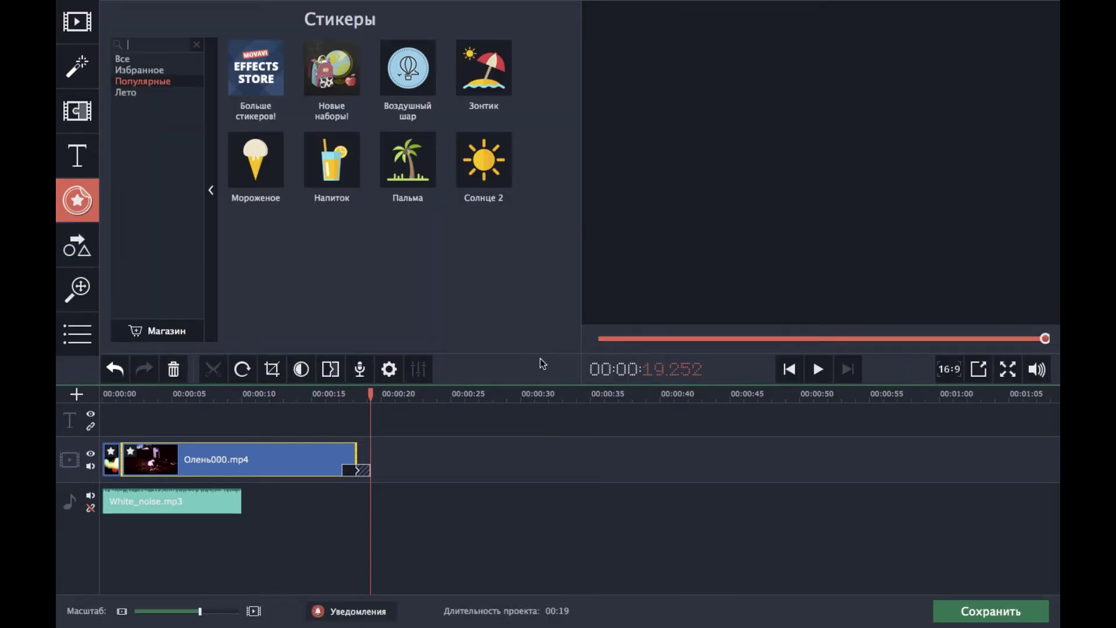
{"action": "key", "text": "ctrl+Up"}
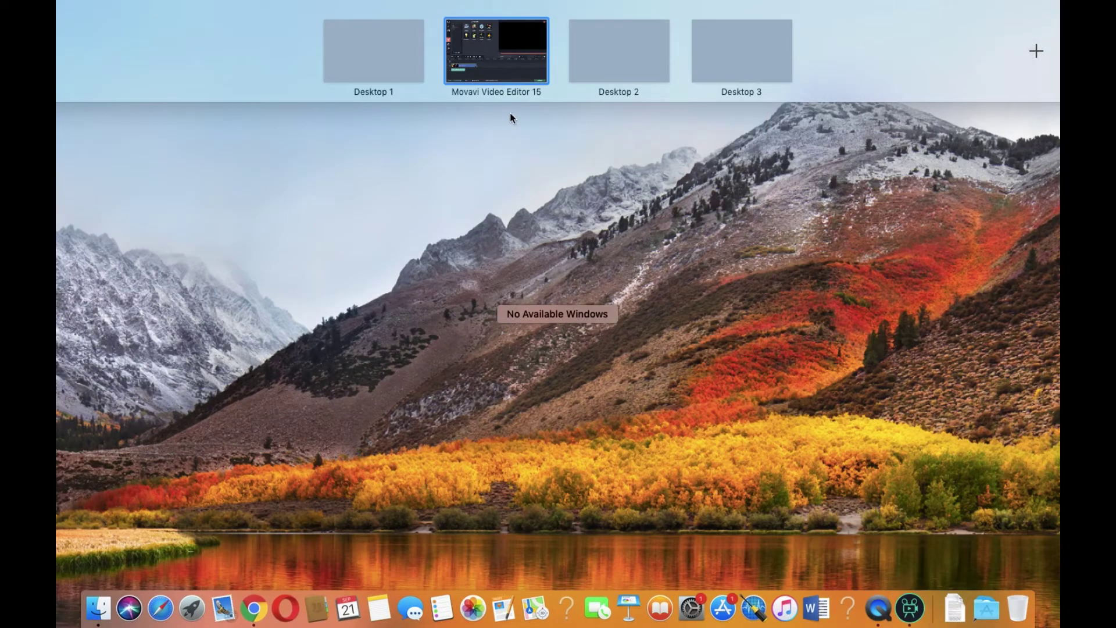
{"action": "left_click", "coordinate": [518, 79]}
- Export the project as an MP4 video named "Олень белый" to the Desktop and close the save dialog
{"action": "left_click", "coordinate": [977, 614]}
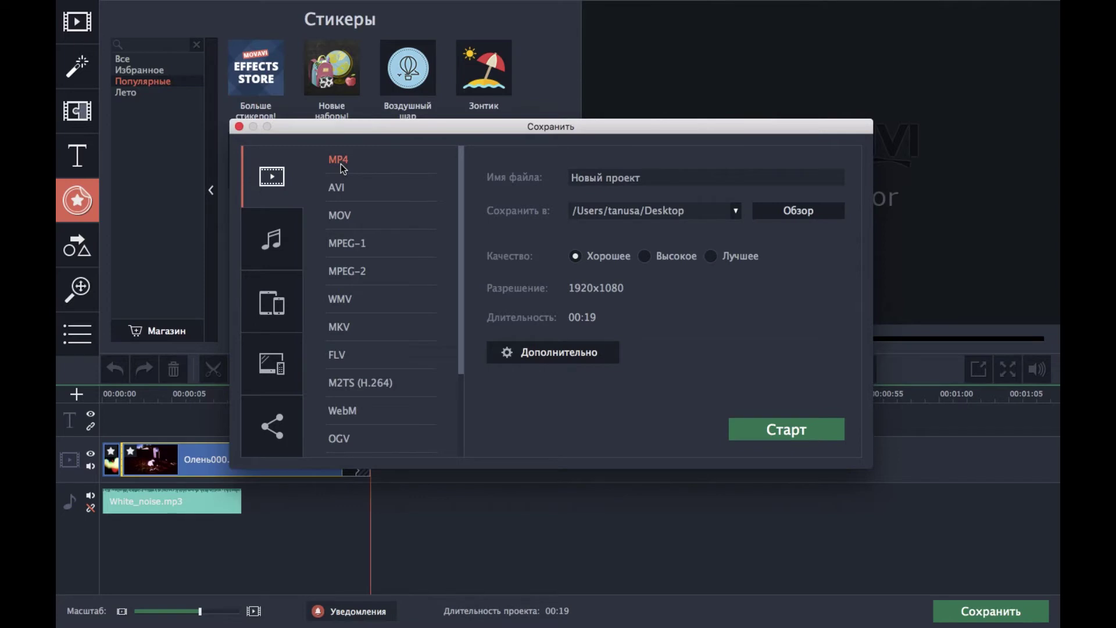
{"action": "left_click_drag", "start_coordinate": [673, 179], "coordinate": [469, 168]}
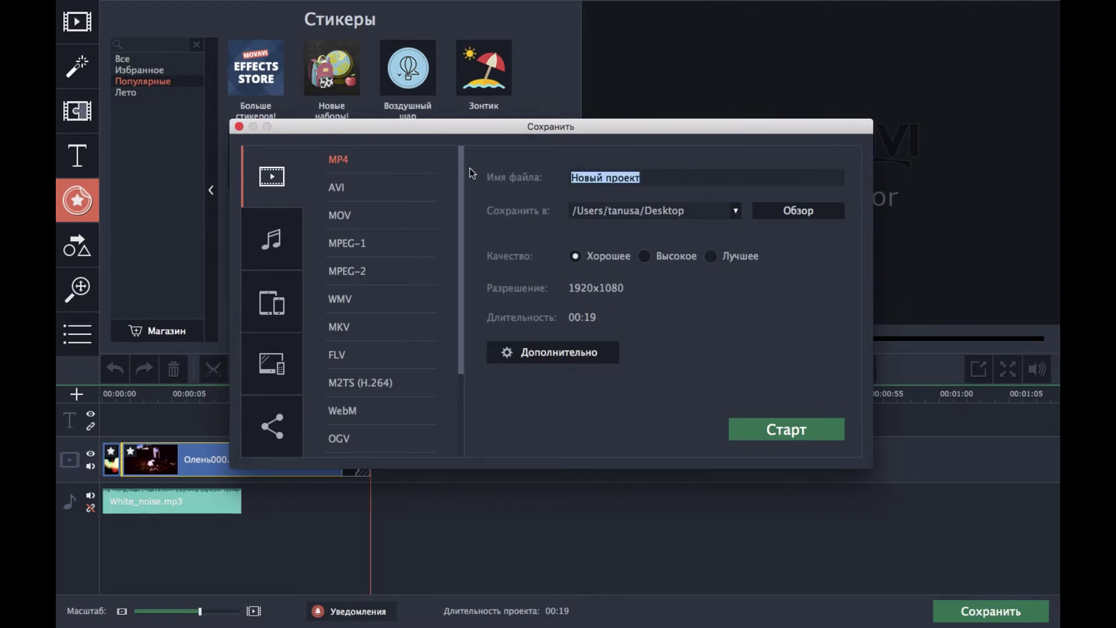
{"action": "type", "text": "Олень "}
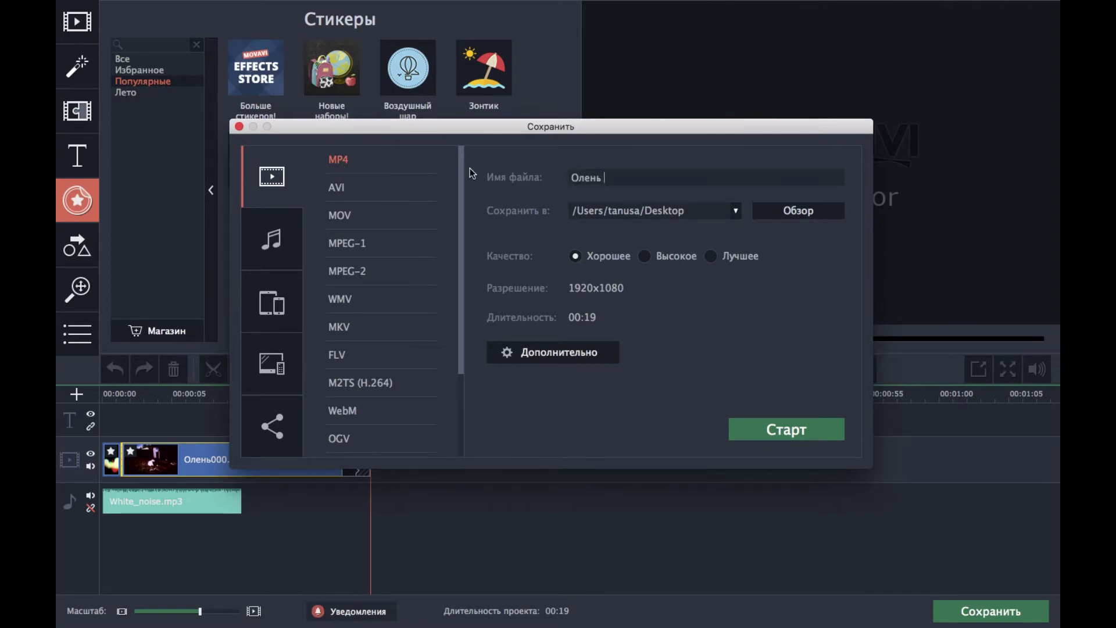
{"action": "type", "text": "белый"}
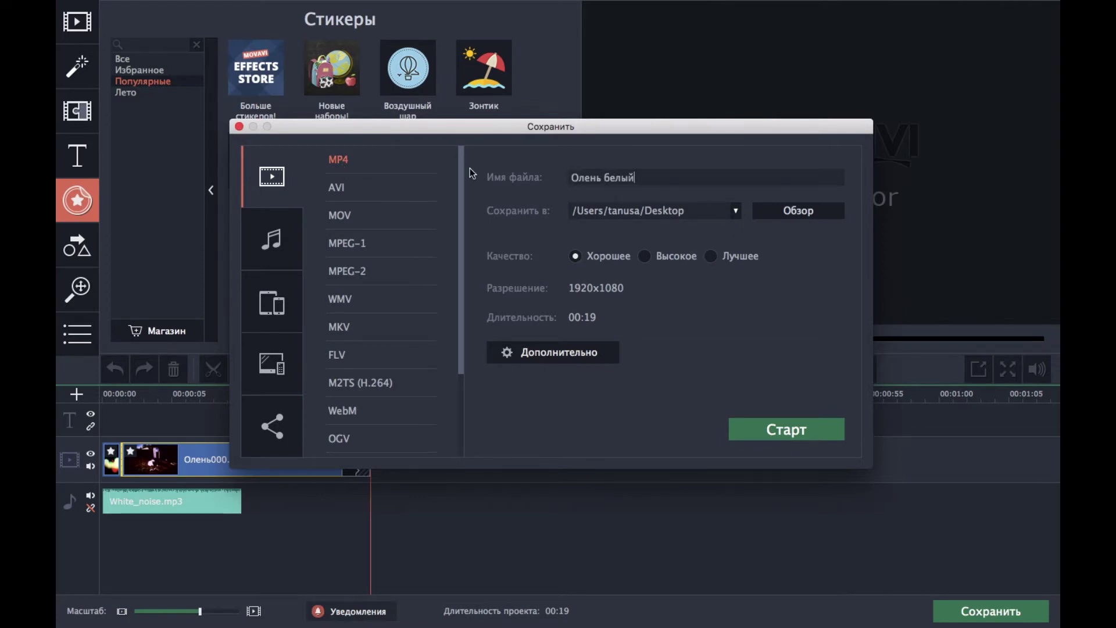
{"action": "left_click", "coordinate": [774, 434]}
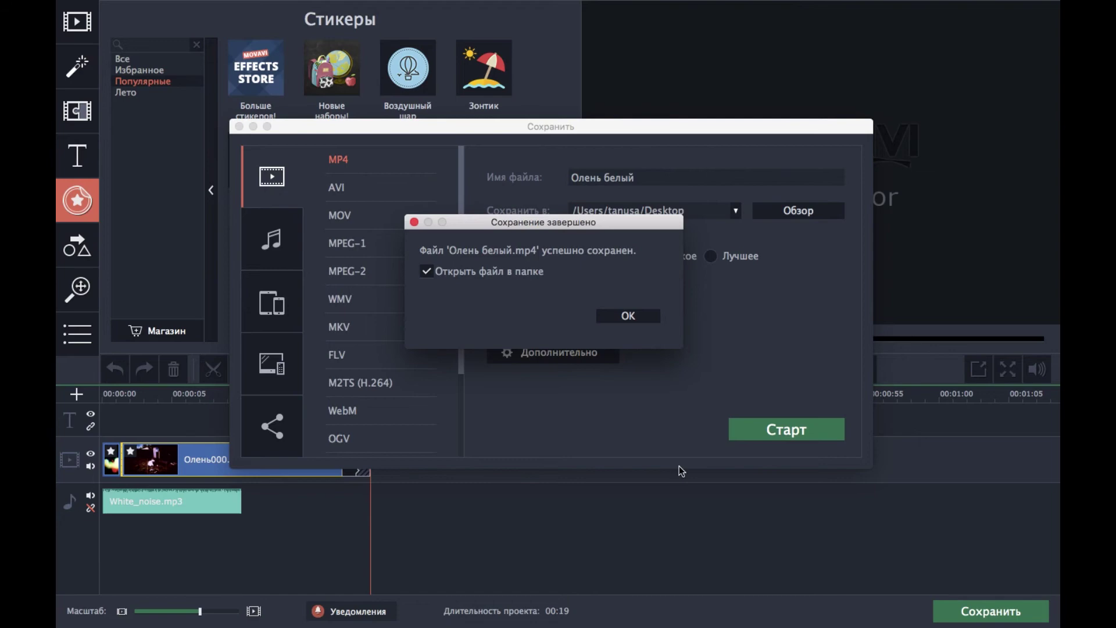
{"action": "left_click", "coordinate": [637, 318]}
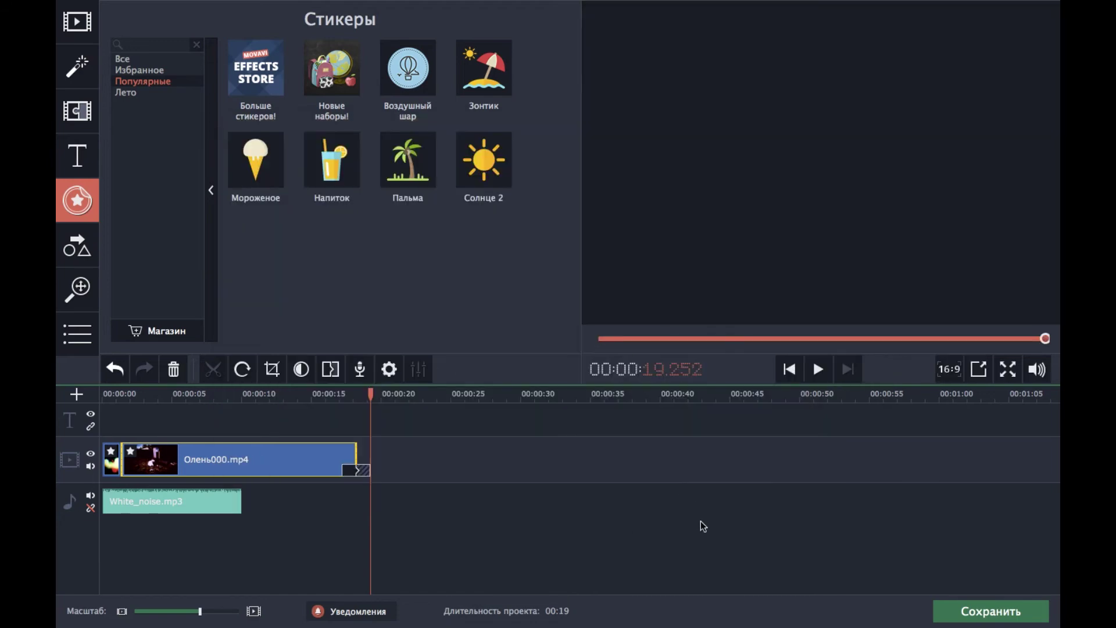
- Switch to the desktop and play the exported Олень белый.mp4 in QuickTime Player to check the result
{"action": "key", "text": "ctrl+Left"}
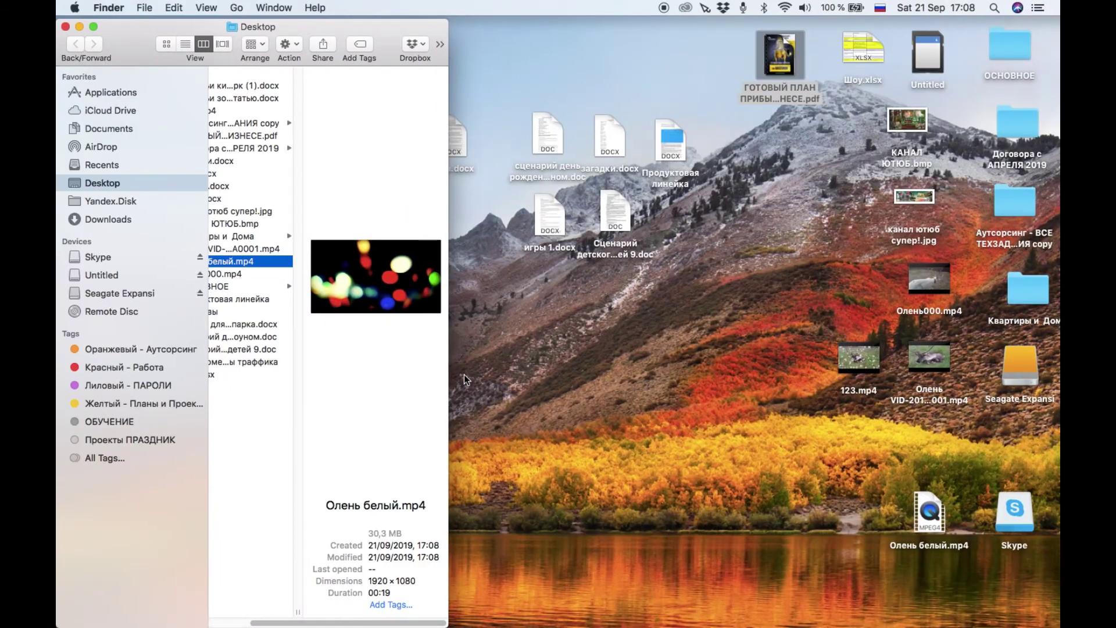
{"action": "double_click", "coordinate": [934, 525]}
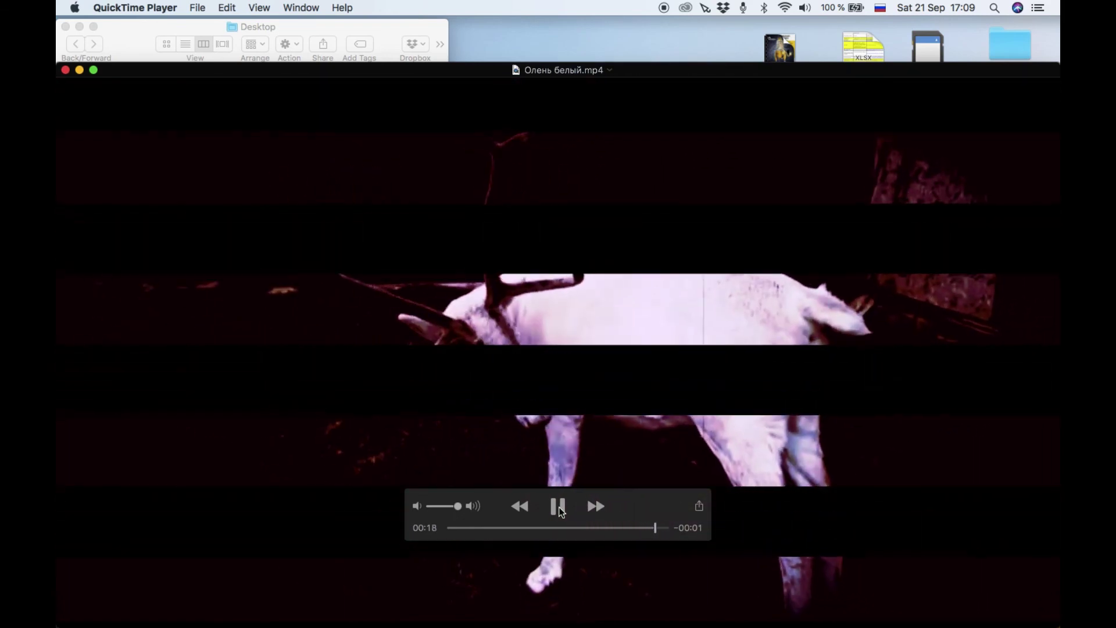
{"action": "left_click", "coordinate": [558, 507]}
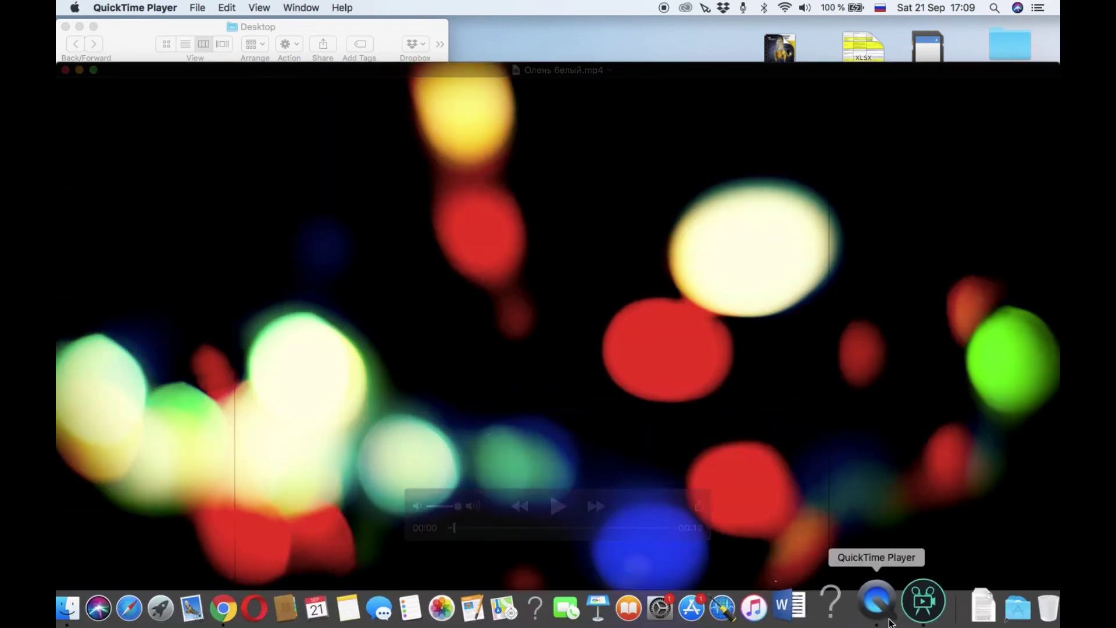
{"action": "right_click", "coordinate": [886, 616]}
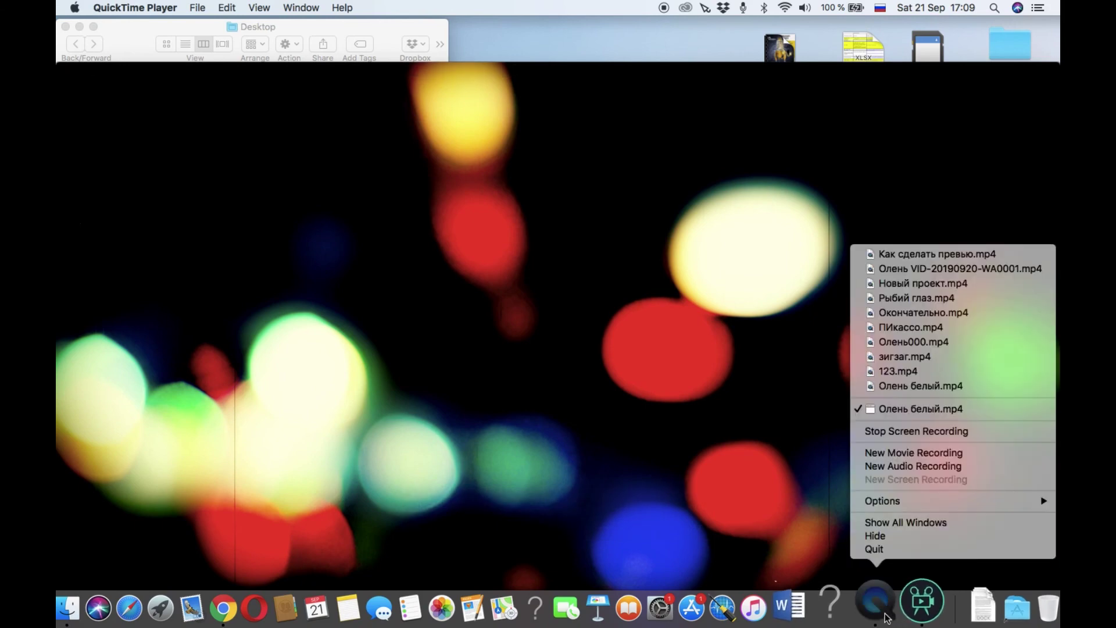